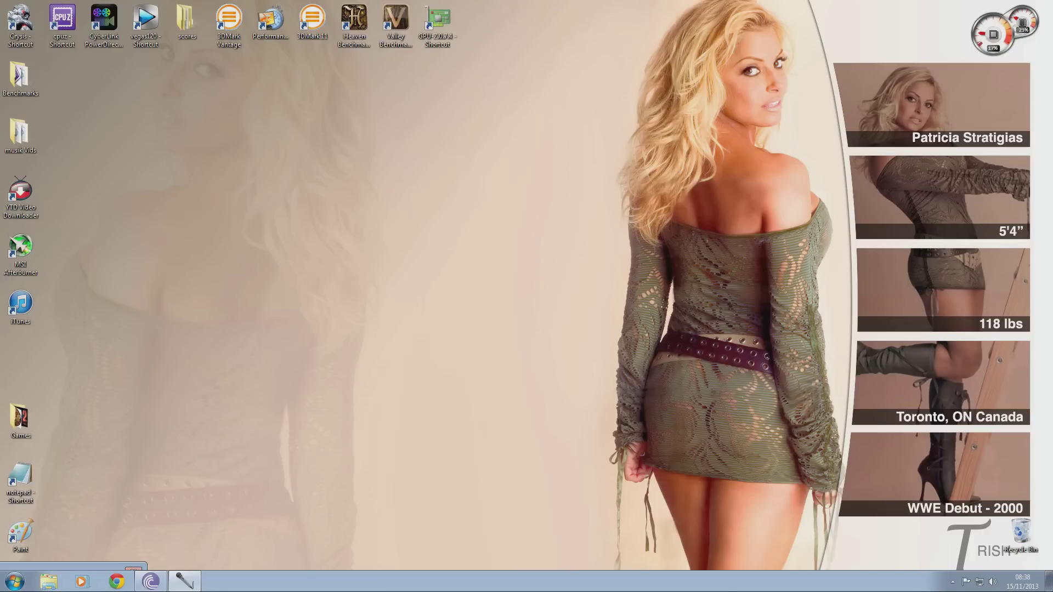
# Step: Open MSI Afterburner from the system tray with its hardware monitor, showing 947 MHz core and 20% fan
pyautogui.click(953, 581)
pyautogui.click(979, 517)
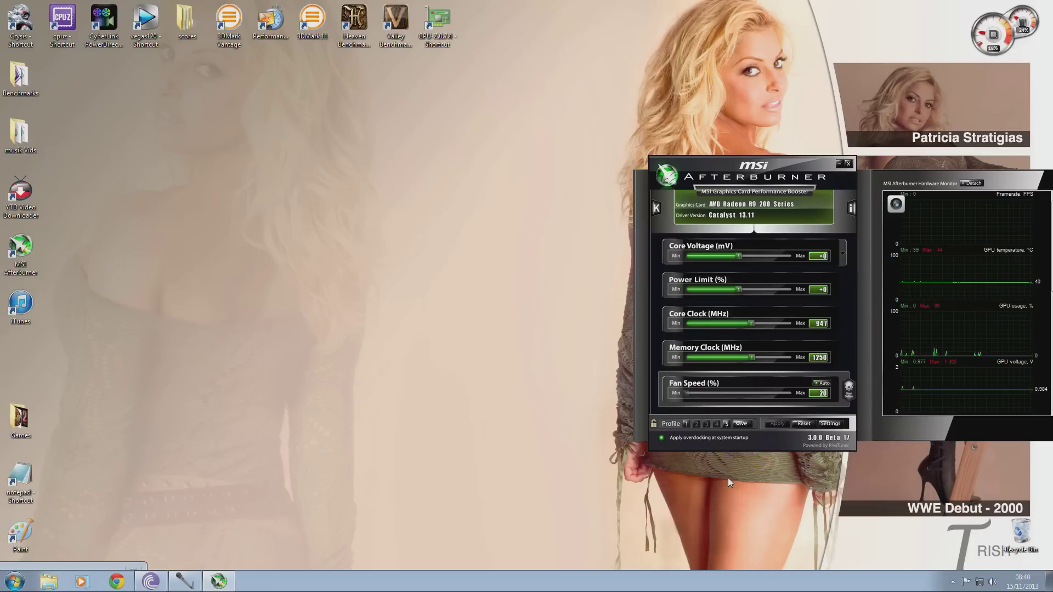
# Step: Turn on user-defined software automatic fan control with a curve rising from 30% to 80%
pyautogui.click(839, 426)
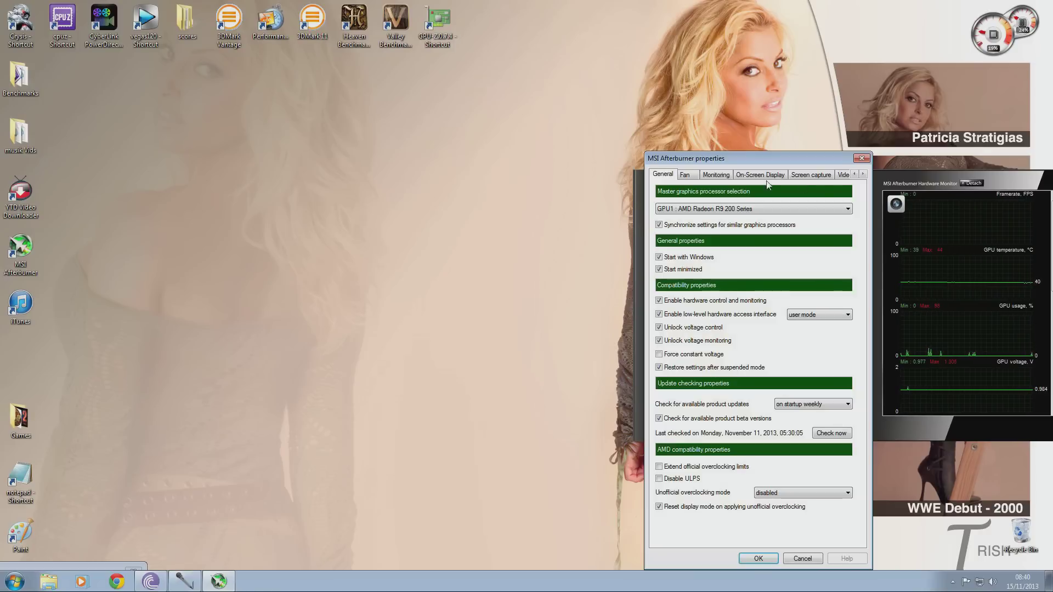
pyautogui.click(693, 176)
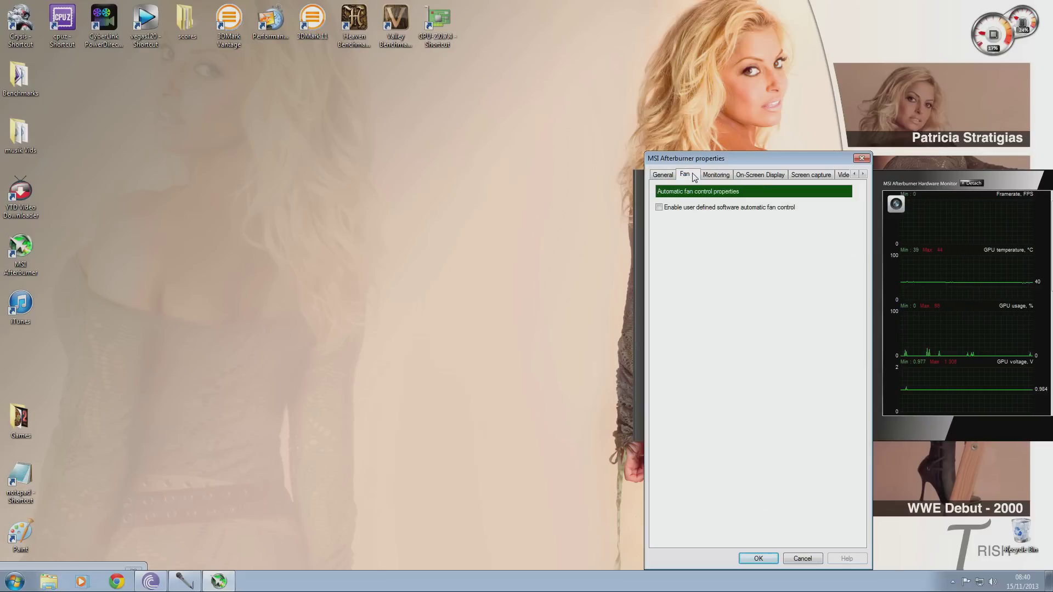
pyautogui.click(659, 208)
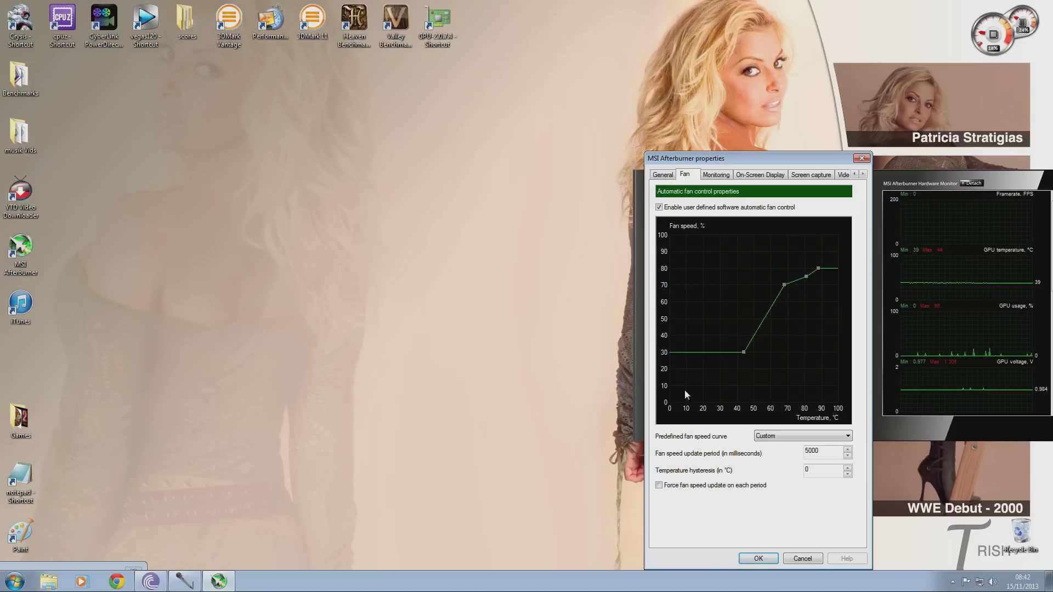
# Step: Save the fan settings, then toggle User Define off and on so fan speed reads 30%
pyautogui.click(758, 558)
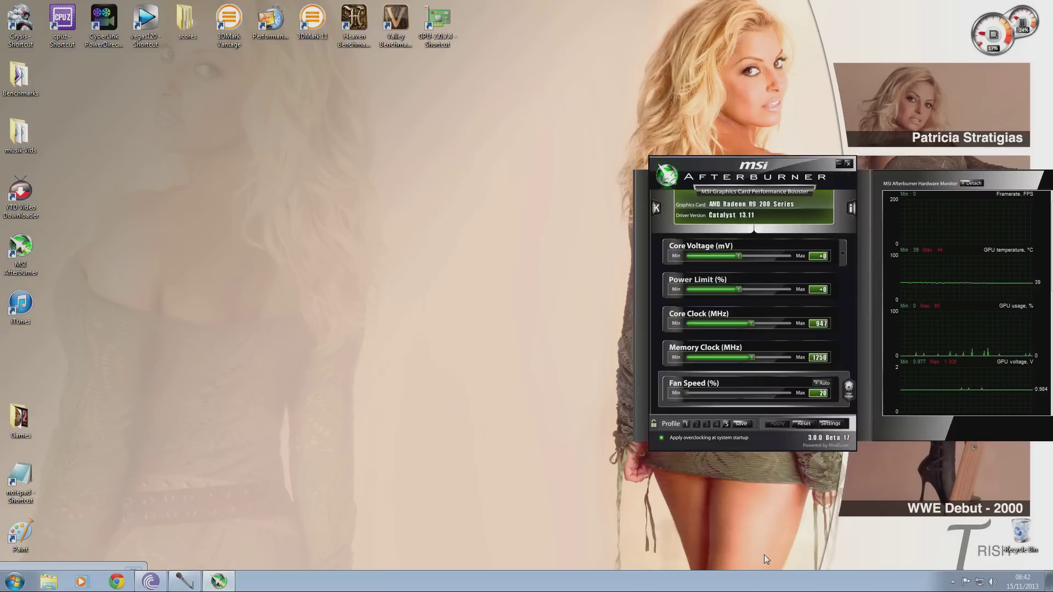
pyautogui.click(849, 390)
pyautogui.click(849, 390)
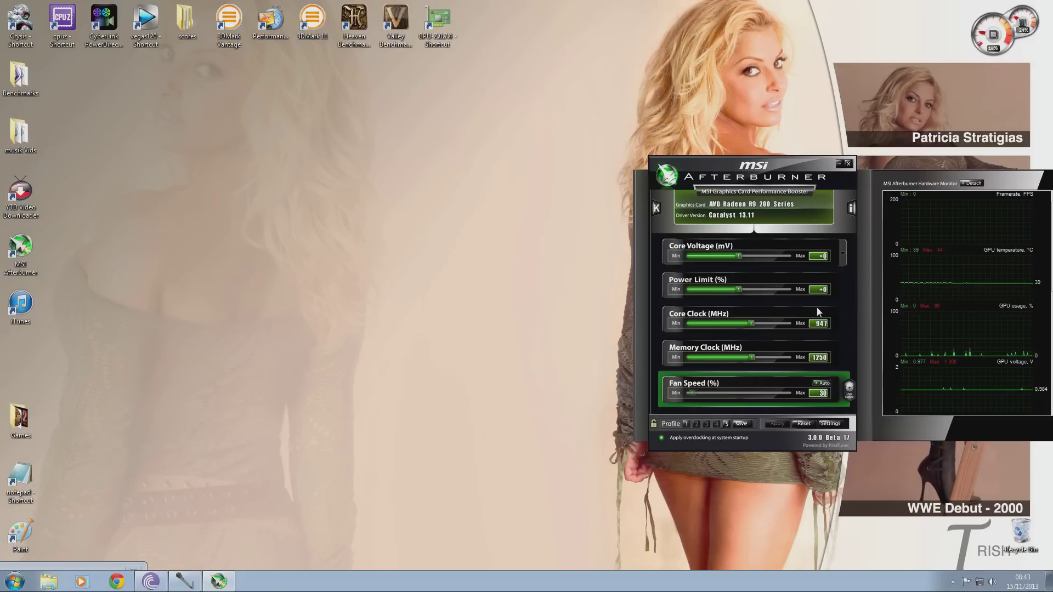
# Step: Set the power limit to its +50% maximum and apply it
pyautogui.moveTo(739, 288); pyautogui.dragTo(813, 293)
pyautogui.click(777, 424)
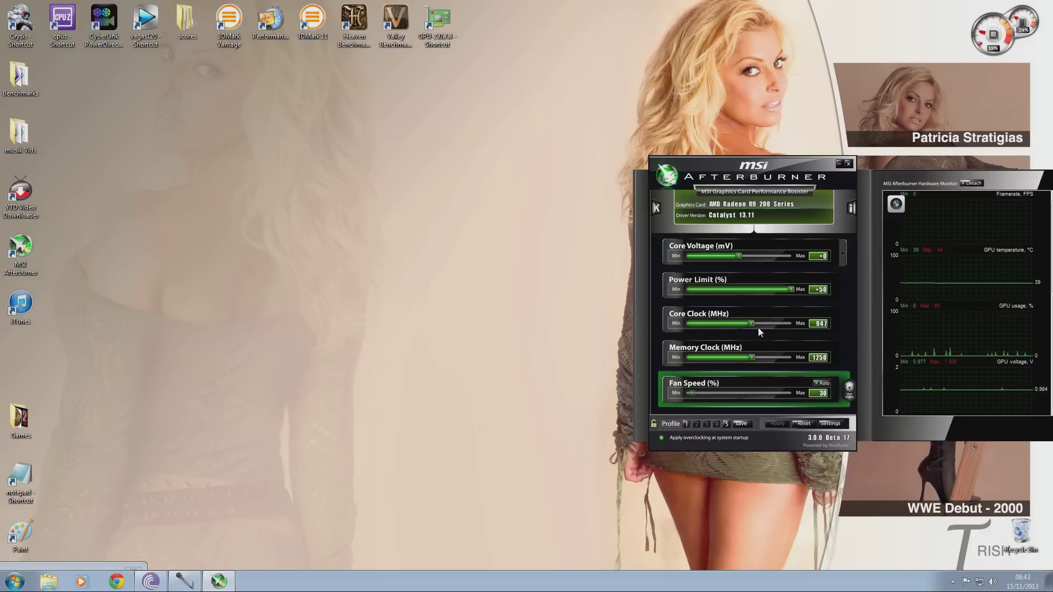
# Step: Raise the core clock from 947 MHz to about 970 MHz and apply it
pyautogui.moveTo(751, 324)
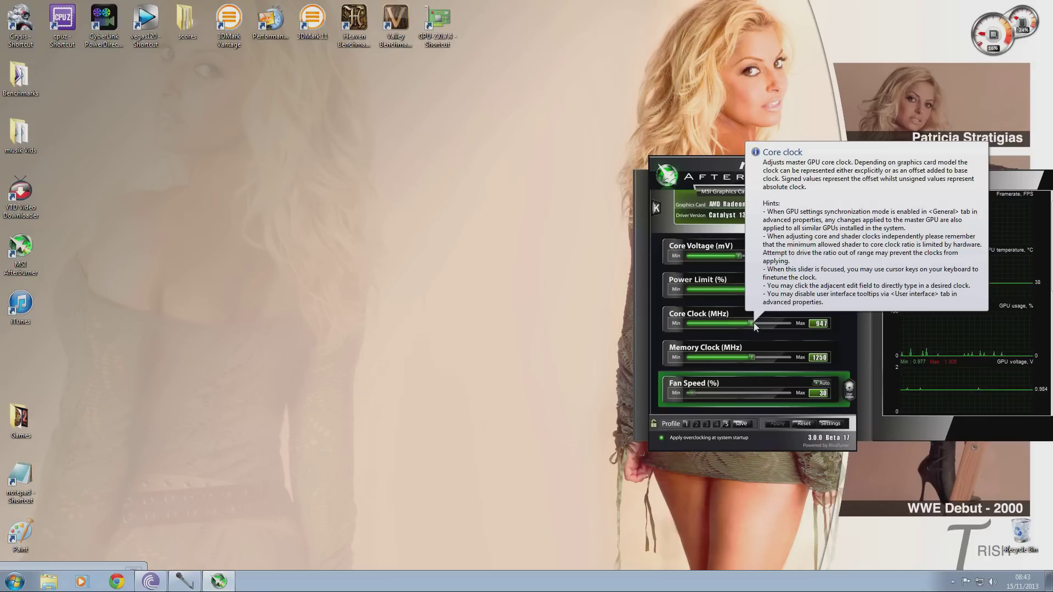
pyautogui.moveTo(754, 323); pyautogui.dragTo(757, 322)
pyautogui.click(770, 425)
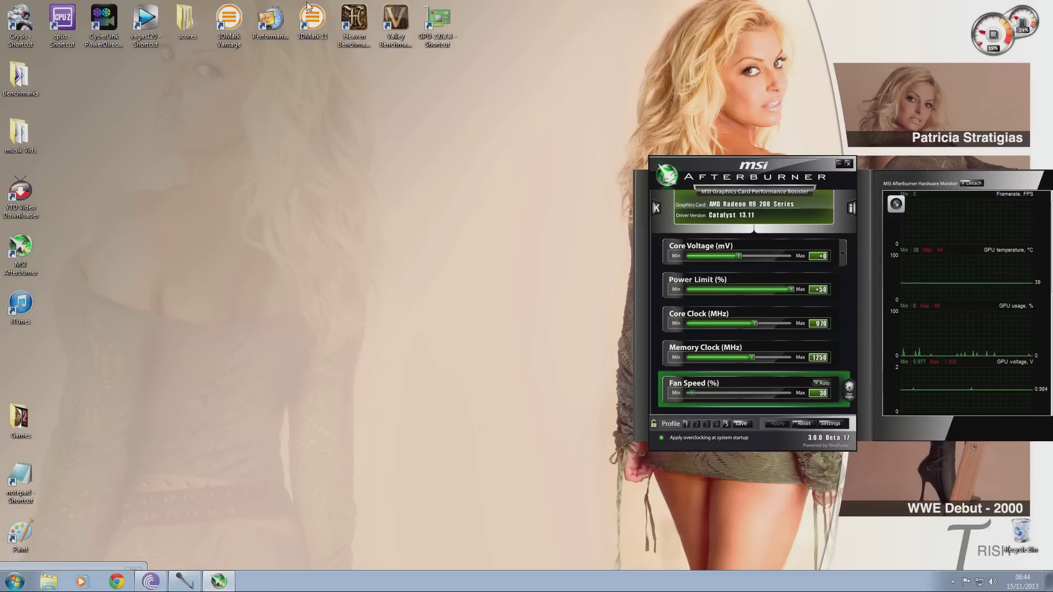
# Step: Launch Heaven Benchmark 4.0 set to DirectX 11, Ultra, Extreme tessellation, x8 anti-aliasing, 1280x720
pyautogui.doubleClick(369, 31)
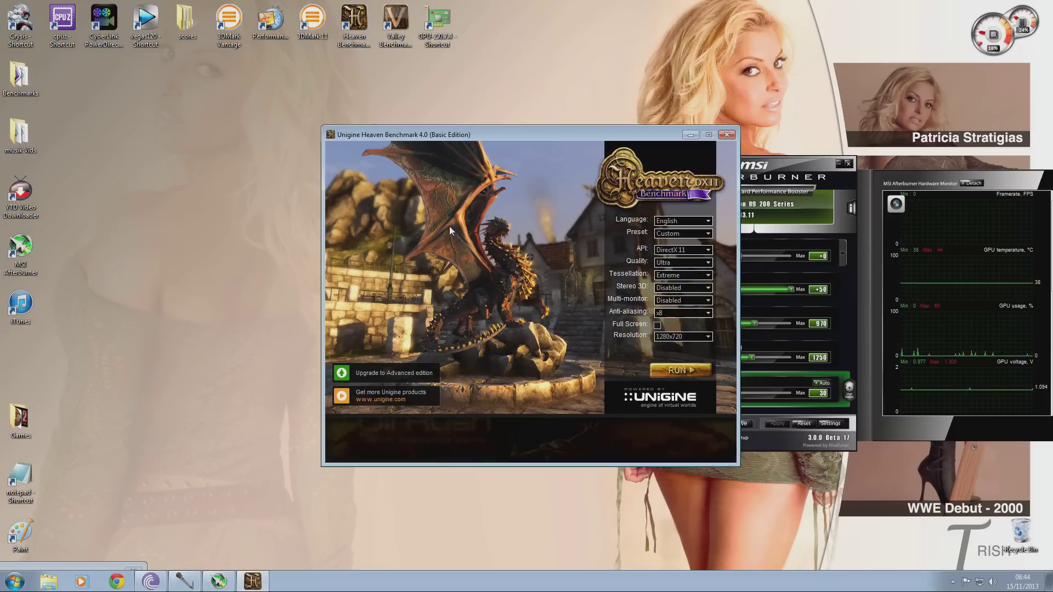
pyautogui.moveTo(540, 135); pyautogui.dragTo(443, 130)
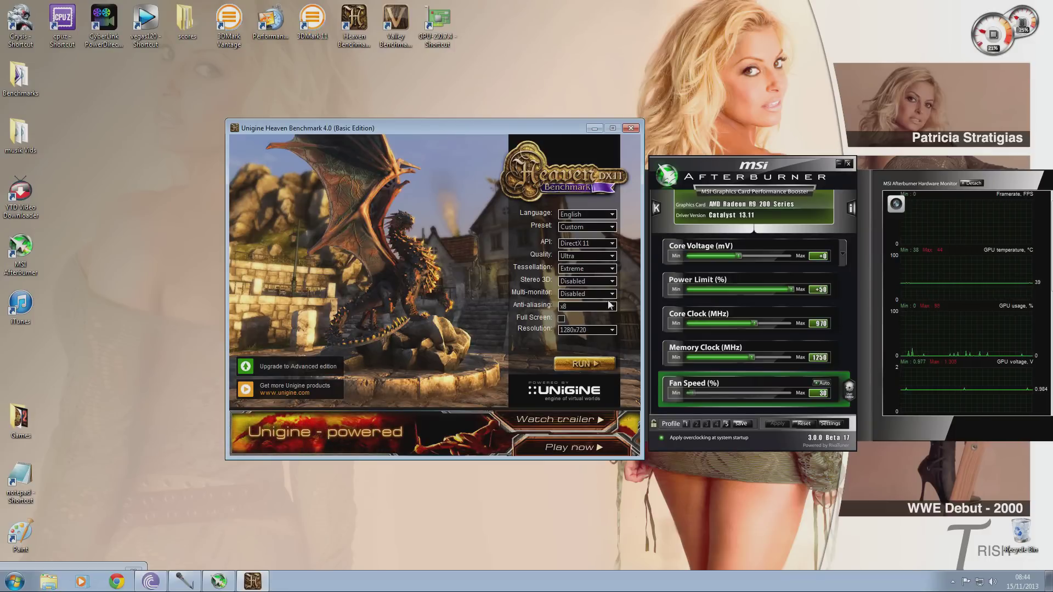
pyautogui.click(609, 329)
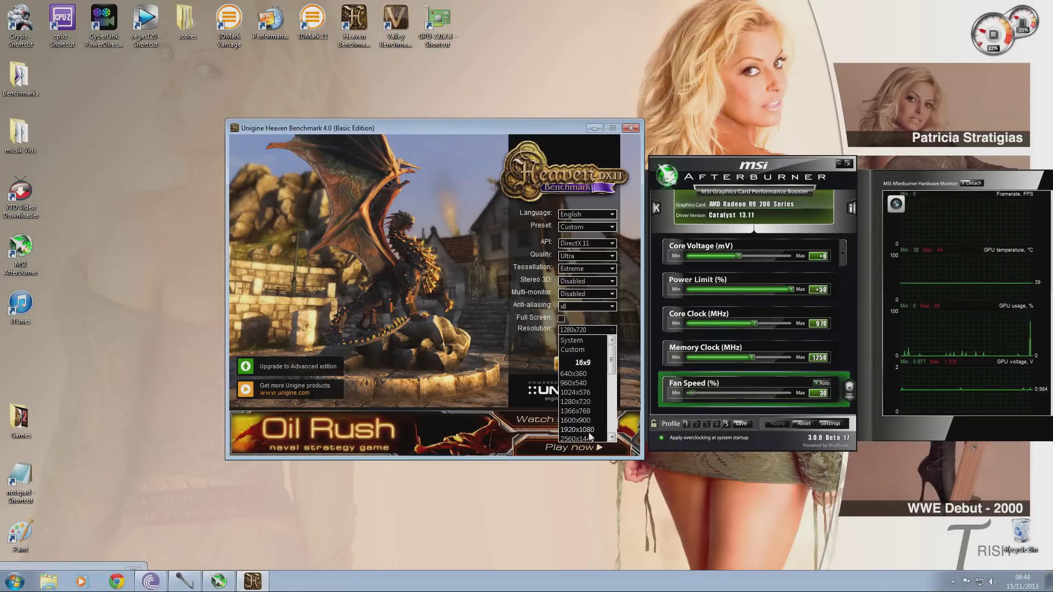
pyautogui.click(589, 402)
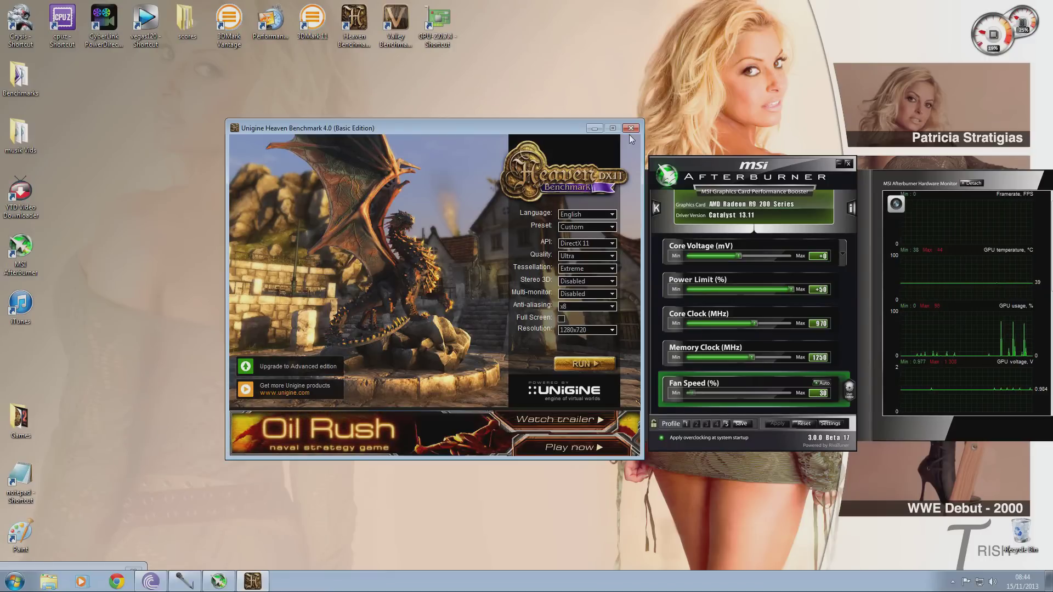
# Step: Close Heaven, then raise the core clock to 1110 MHz and apply it
pyautogui.click(630, 130)
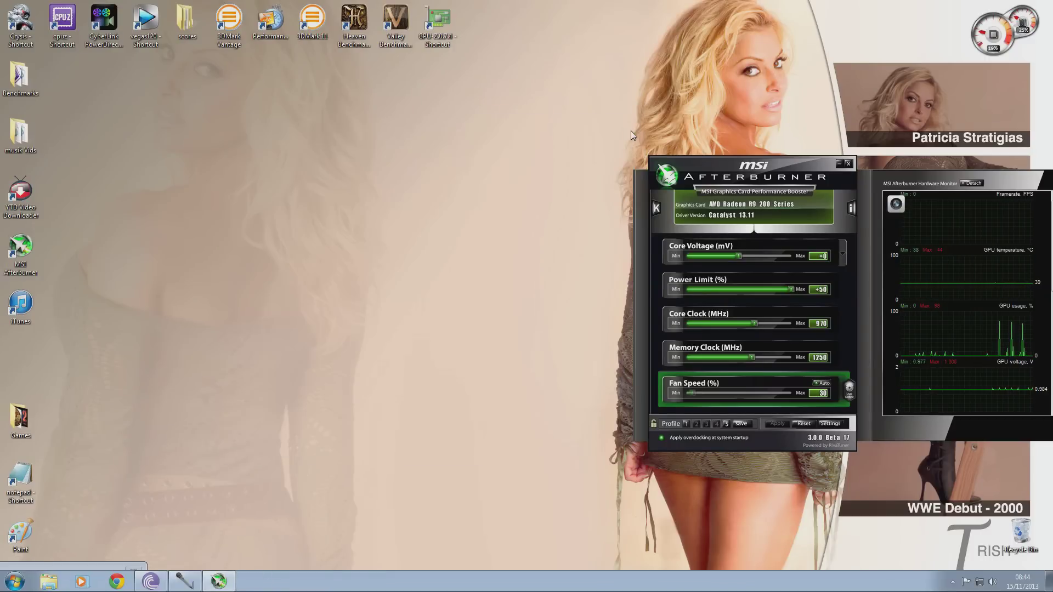
pyautogui.moveTo(755, 326); pyautogui.dragTo(776, 327)
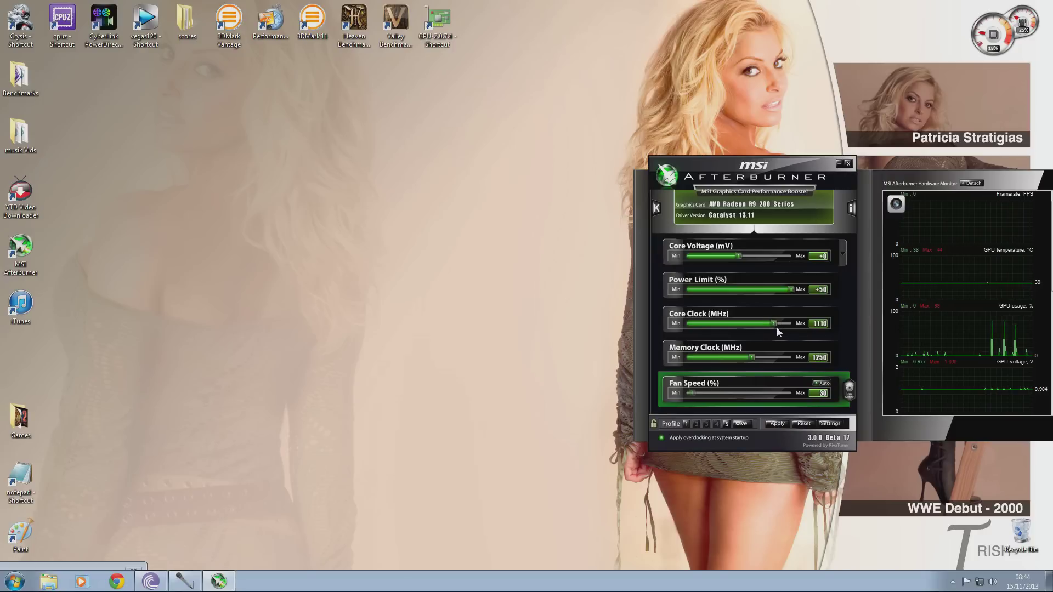
pyautogui.click(774, 424)
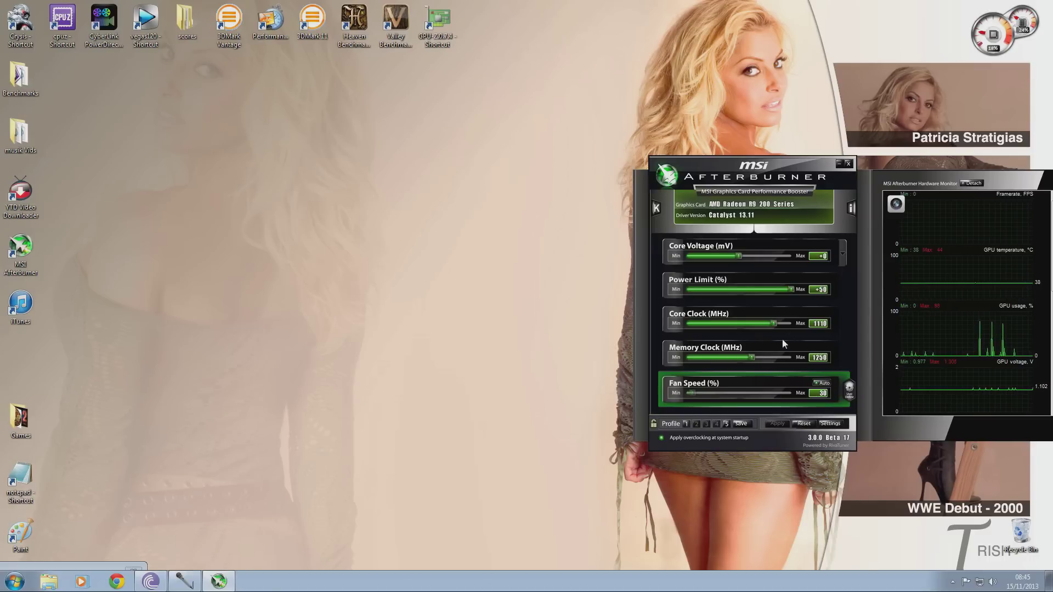
# Step: Reset to stock clocks, then set power limit +50 and a fixed user-defined 30% fan speed
pyautogui.click(804, 423)
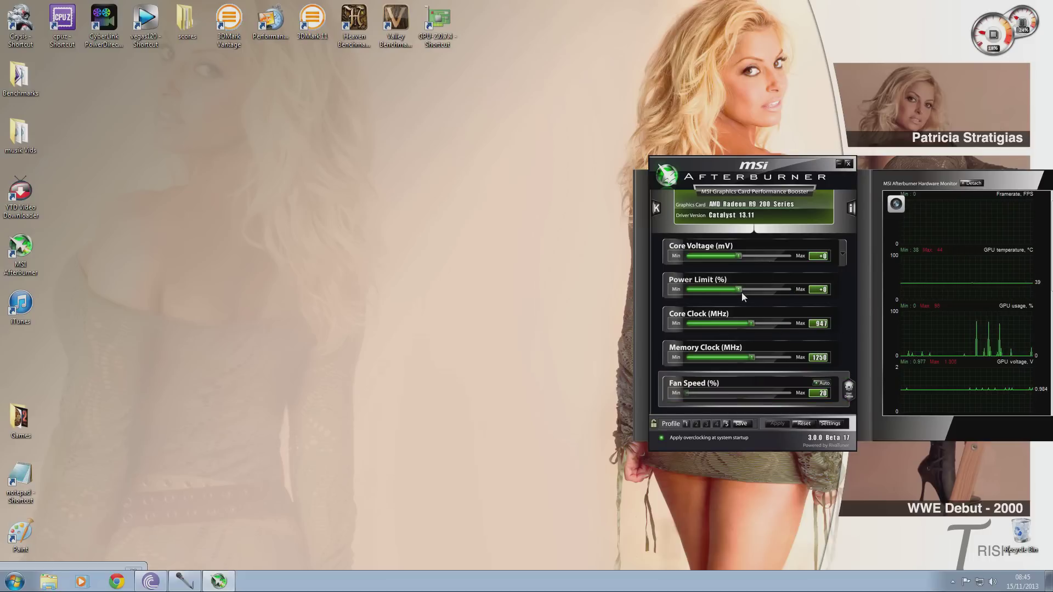
pyautogui.moveTo(739, 289); pyautogui.dragTo(793, 290)
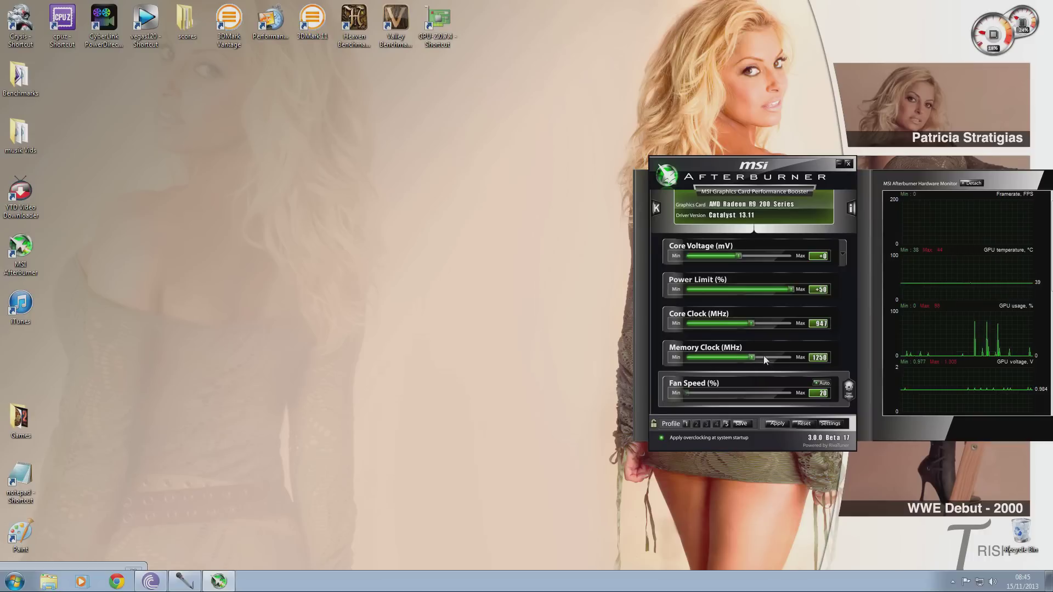
pyautogui.click(848, 389)
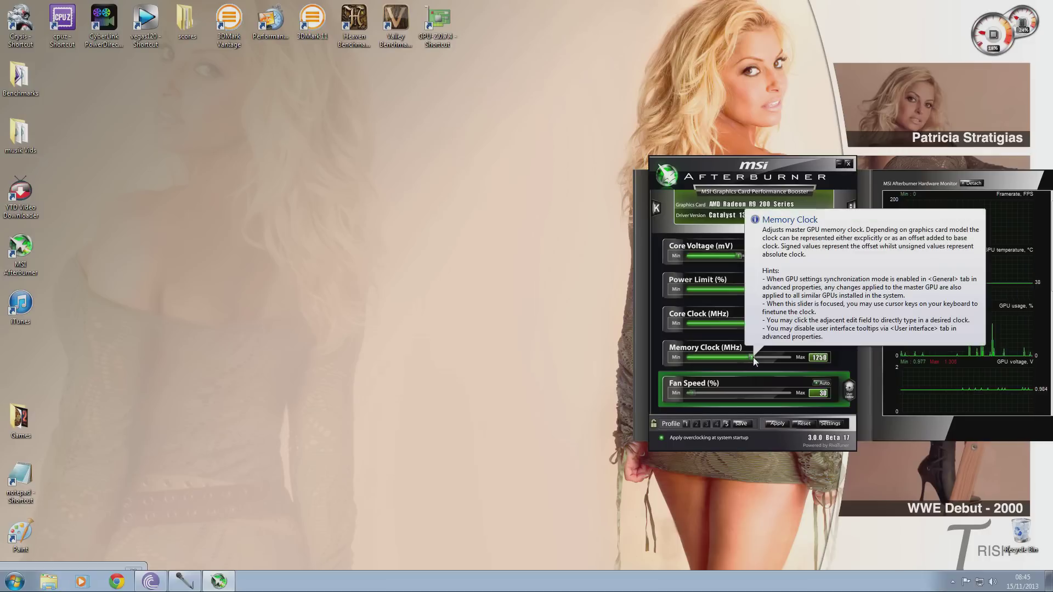
# Step: Raise the memory clock from 1250 MHz to 1500 MHz
pyautogui.moveTo(752, 357); pyautogui.dragTo(755, 356)
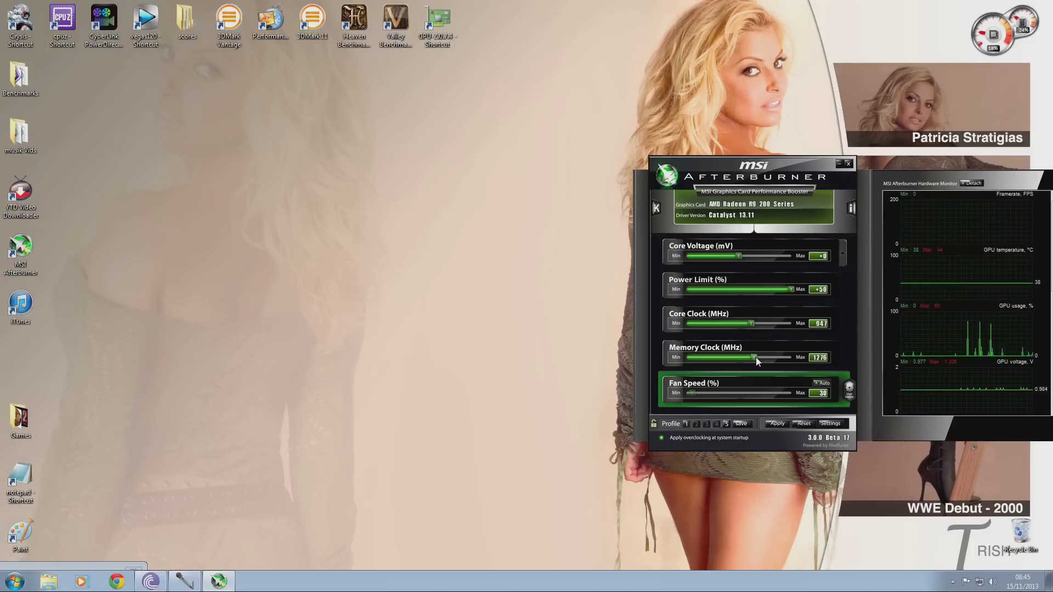
pyautogui.press('Right')
pyautogui.press('Right')
pyautogui.press('Right')
pyautogui.press('Right')
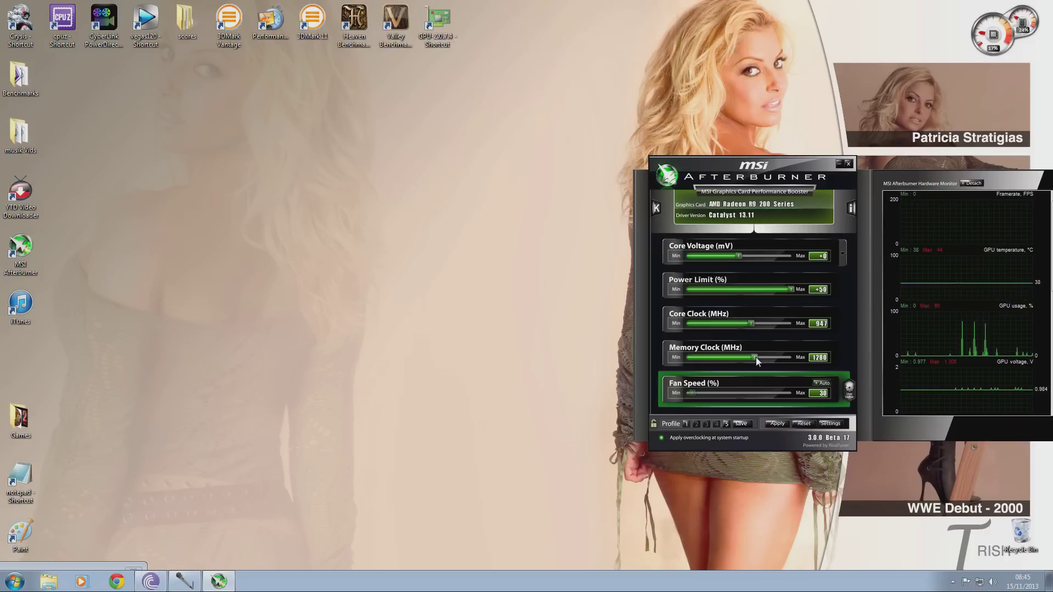
pyautogui.moveTo(756, 360); pyautogui.dragTo(778, 356)
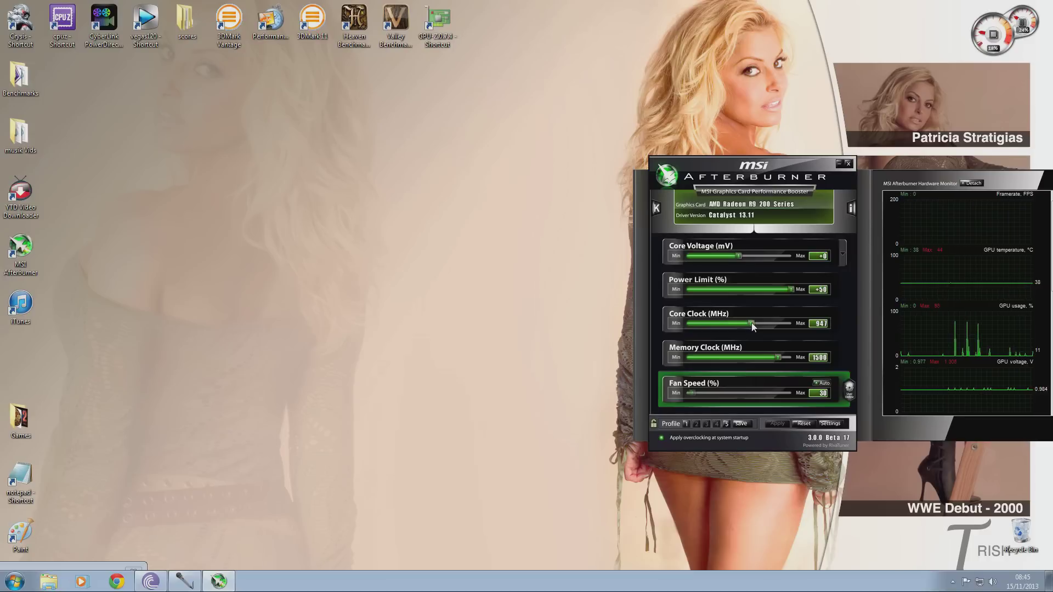
# Step: Try several core and memory clock values, applying and settling at 1110 MHz core, 1500 MHz memory
pyautogui.moveTo(751, 323); pyautogui.dragTo(773, 323)
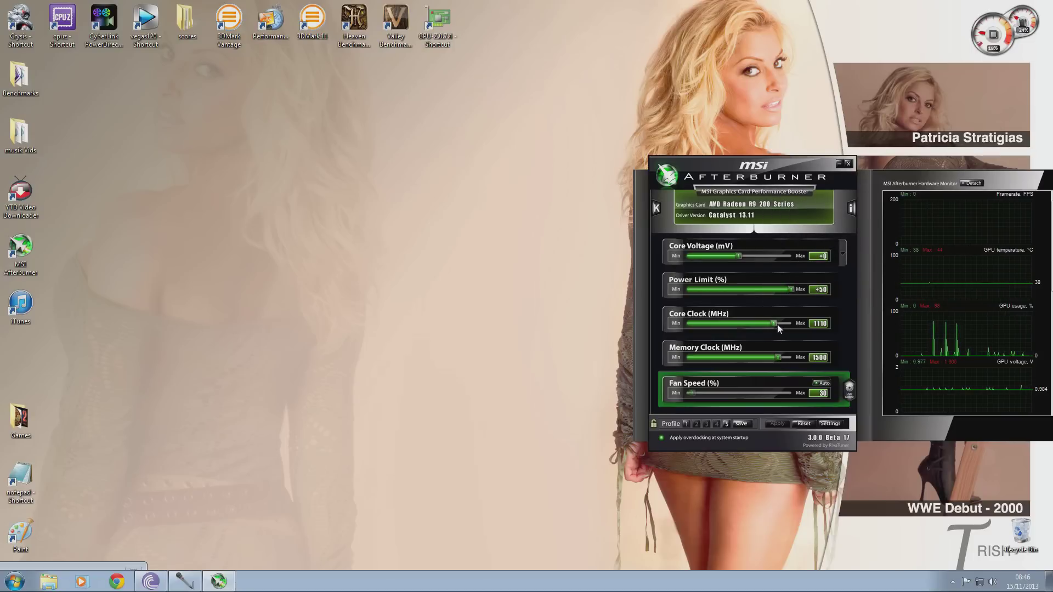
pyautogui.moveTo(776, 324)
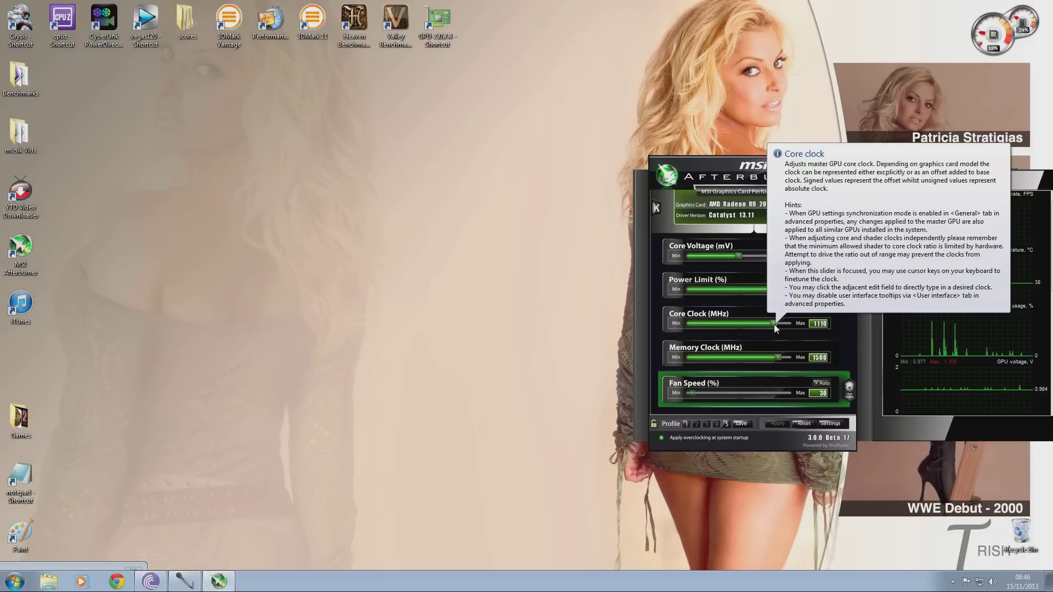
pyautogui.moveTo(780, 357); pyautogui.dragTo(764, 358)
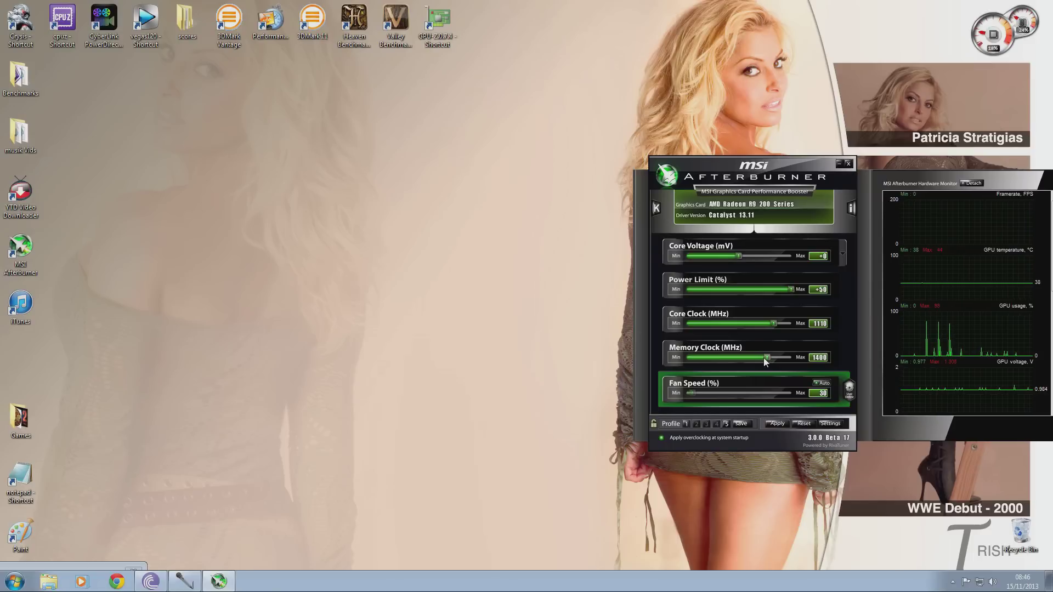
pyautogui.moveTo(773, 324)
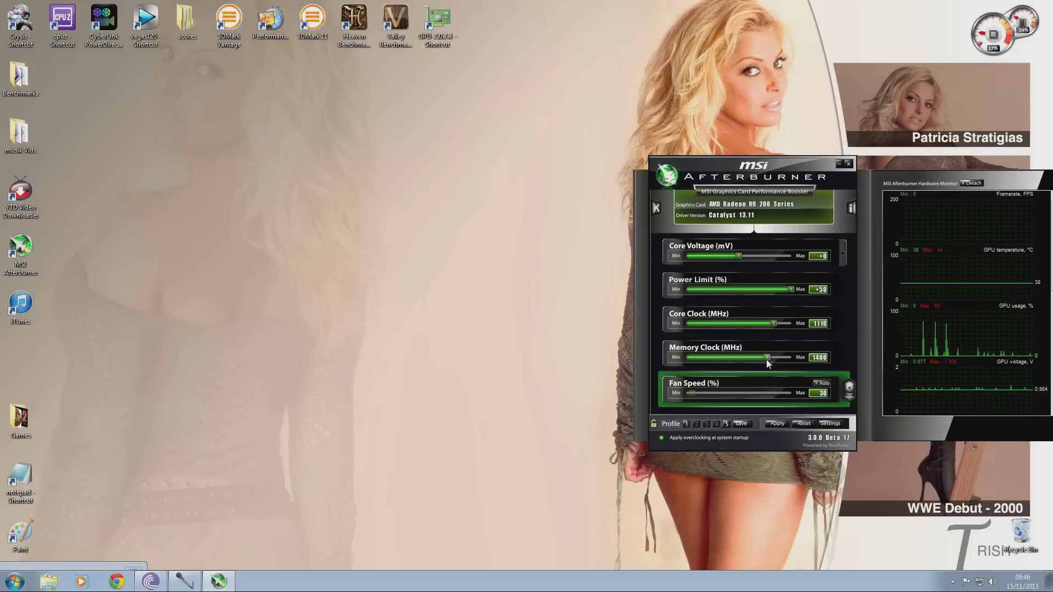
pyautogui.moveTo(764, 358)
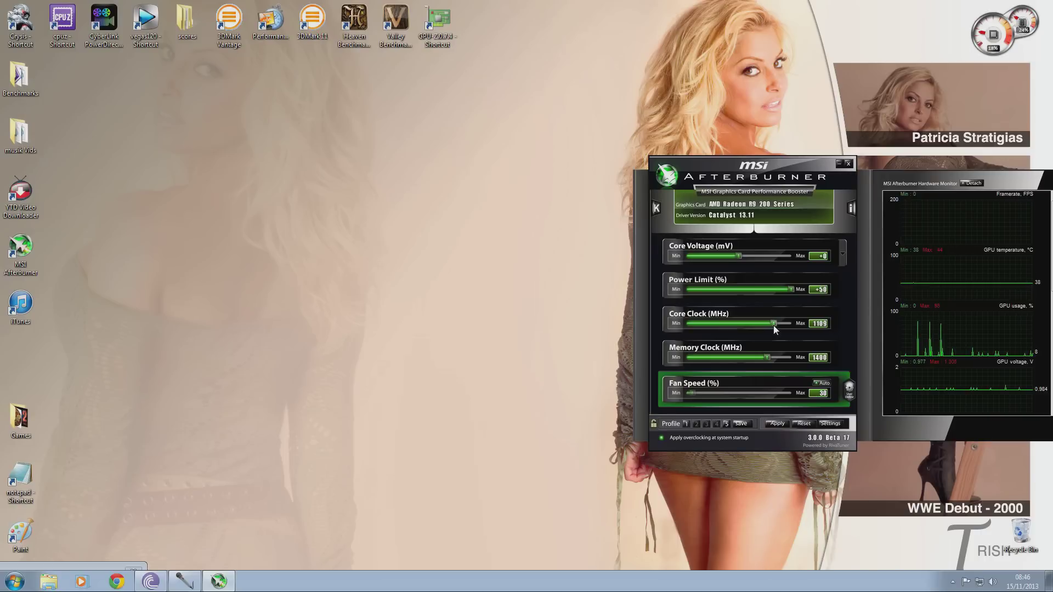
pyautogui.press('Right')
pyautogui.press('Right')
pyautogui.press('Right')
pyautogui.press('Right')
pyautogui.press('Right')
pyautogui.press('Right')
pyautogui.press('Right')
pyautogui.press('Right')
pyautogui.press('Right')
pyautogui.press('Right')
pyautogui.press('Right')
pyautogui.press('Right')
pyautogui.press('Right')
pyautogui.press('Right')
pyautogui.press('Right')
pyautogui.press('Right')
pyautogui.press('Right')
pyautogui.press('Right')
pyautogui.press('Right')
pyautogui.press('Right')
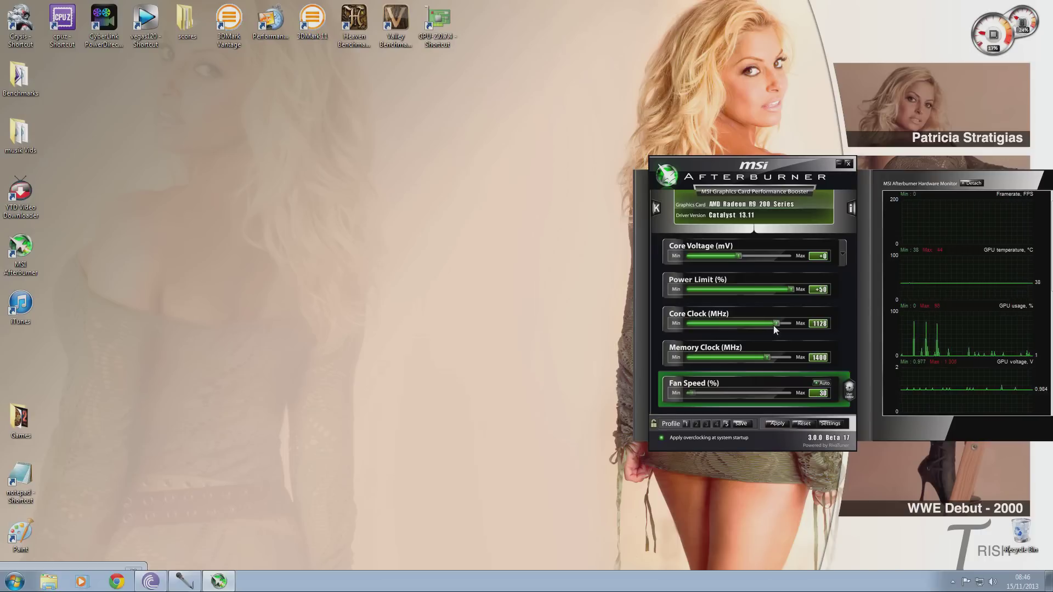
pyautogui.click(779, 423)
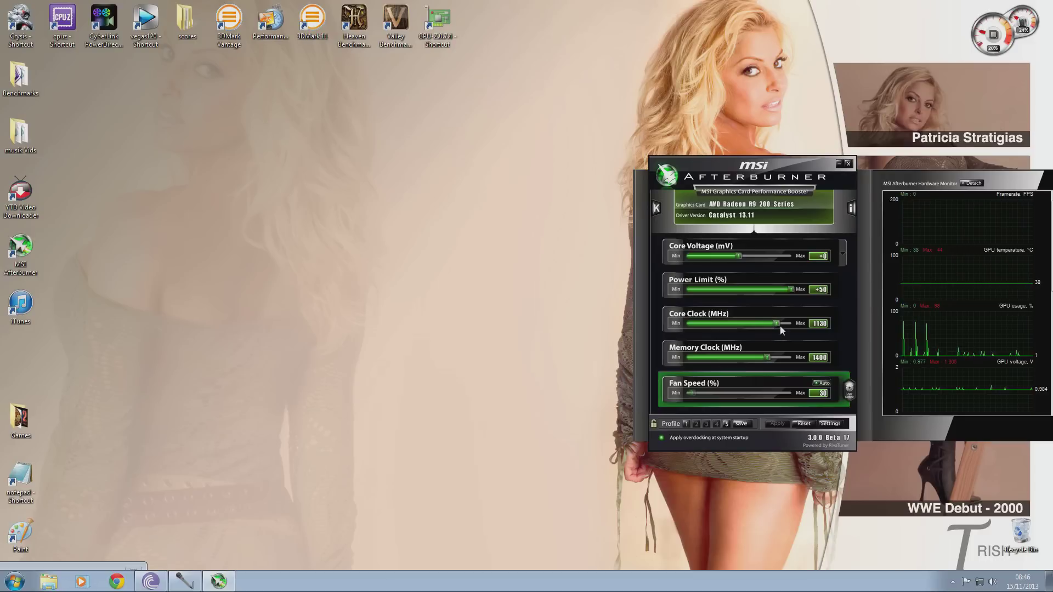
pyautogui.moveTo(780, 326); pyautogui.dragTo(778, 357)
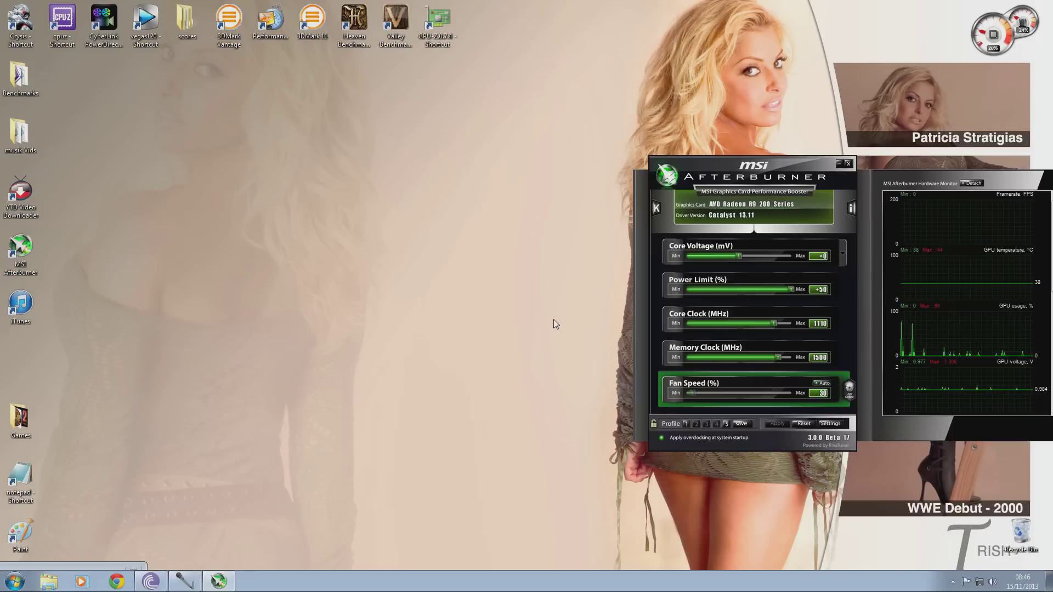
# Step: Max core voltage to +100, apply a 1180 MHz core clock, then trim voltage to +88
pyautogui.moveTo(739, 255); pyautogui.dragTo(830, 265)
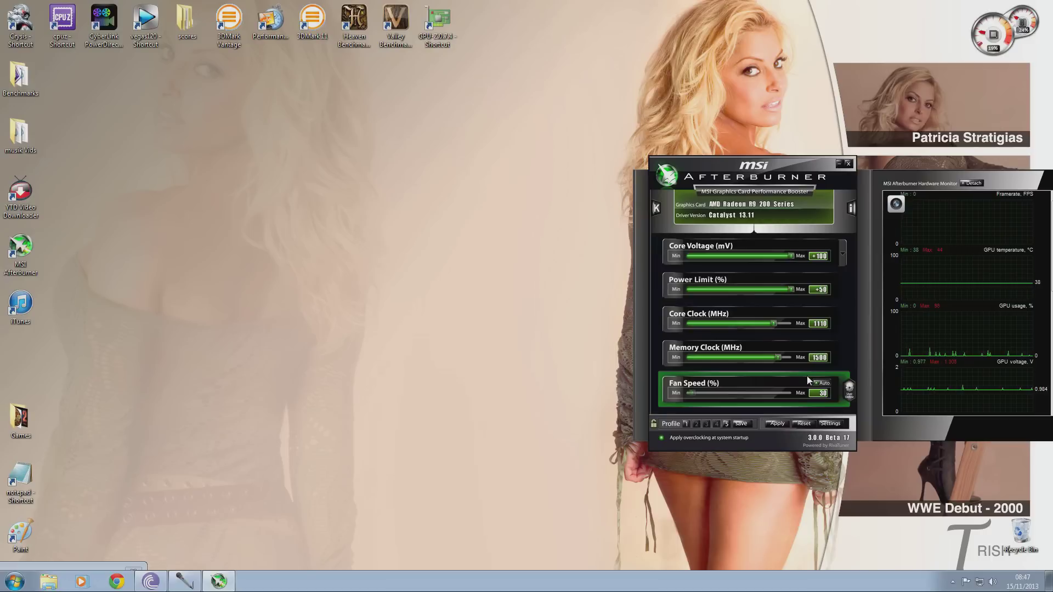
pyautogui.click(779, 423)
pyautogui.click(776, 325)
pyautogui.press('Left')
pyautogui.press('Left')
pyautogui.press('Left')
pyautogui.moveTo(775, 324); pyautogui.dragTo(786, 325)
pyautogui.press('Left')
pyautogui.press('Left')
pyautogui.press('Left')
pyautogui.click(779, 424)
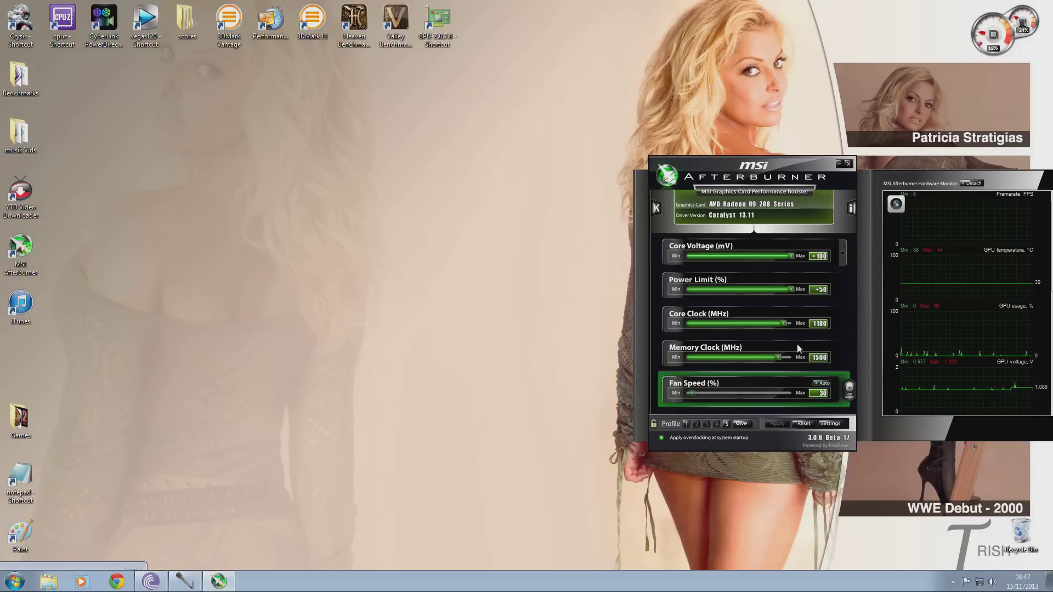
pyautogui.press('Left')
pyautogui.press('Left')
pyautogui.press('Left')
pyautogui.press('Left')
pyautogui.press('Left')
pyautogui.press('Left')
pyautogui.press('Left')
pyautogui.press('Left')
pyautogui.press('Left')
pyautogui.press('Left')
pyautogui.click(777, 423)
# Step: Apply a +7 aux voltage, then drag the memory clock above 1500 MHz
pyautogui.click(841, 254)
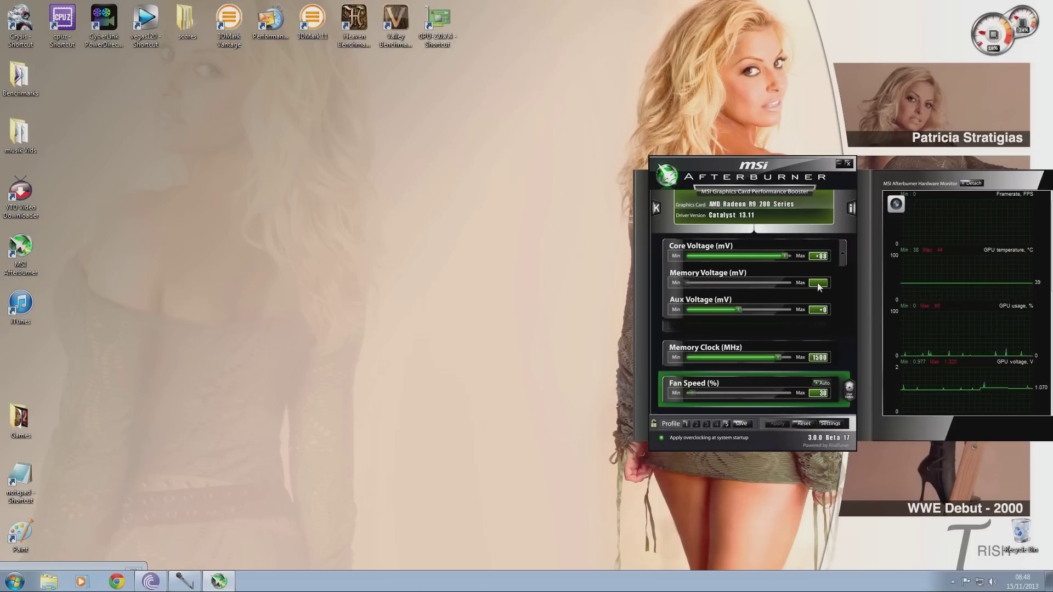
pyautogui.moveTo(819, 285)
pyautogui.moveTo(741, 311)
pyautogui.moveTo(739, 310); pyautogui.dragTo(748, 310)
pyautogui.click(781, 423)
pyautogui.click(844, 258)
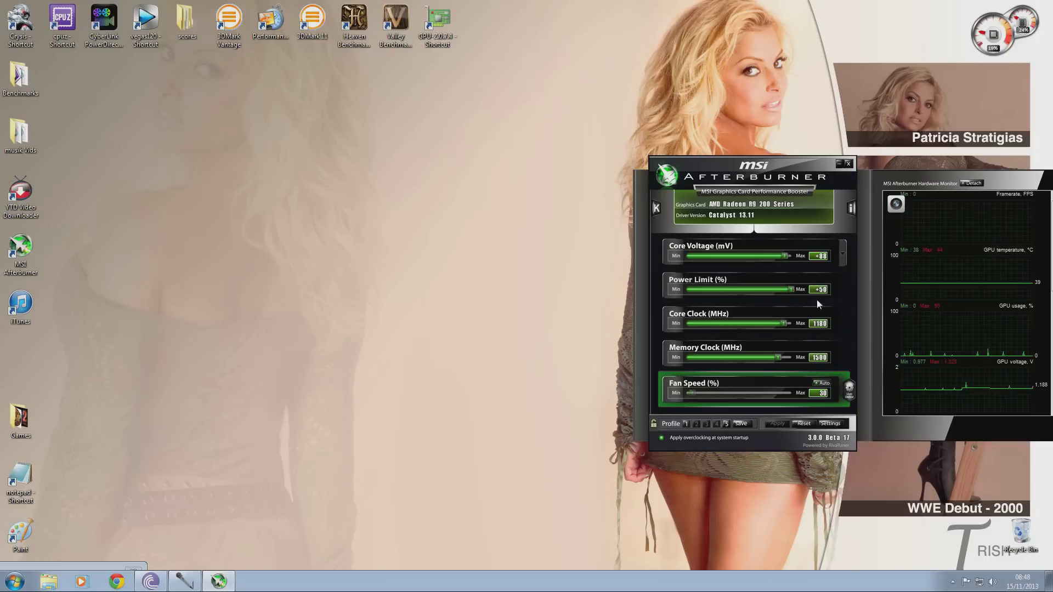
pyautogui.moveTo(774, 360); pyautogui.dragTo(796, 357)
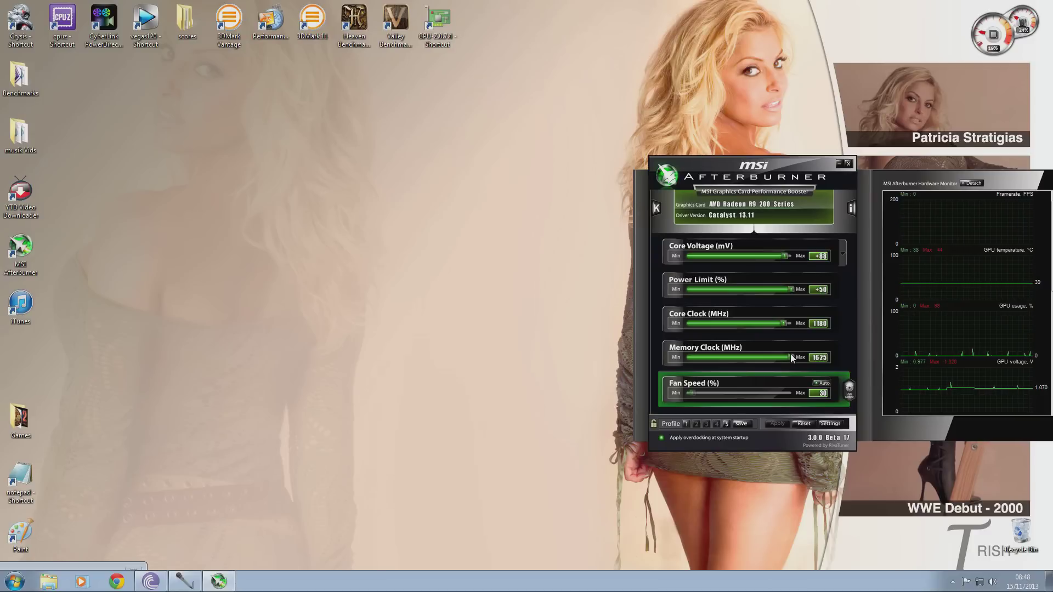
# Step: Fine-tune the memory clock to 1625 MHz and recheck the aux voltage settings
pyautogui.click(790, 359)
pyautogui.moveTo(790, 357); pyautogui.dragTo(778, 357)
pyautogui.moveTo(778, 359); pyautogui.dragTo(792, 359)
pyautogui.click(844, 252)
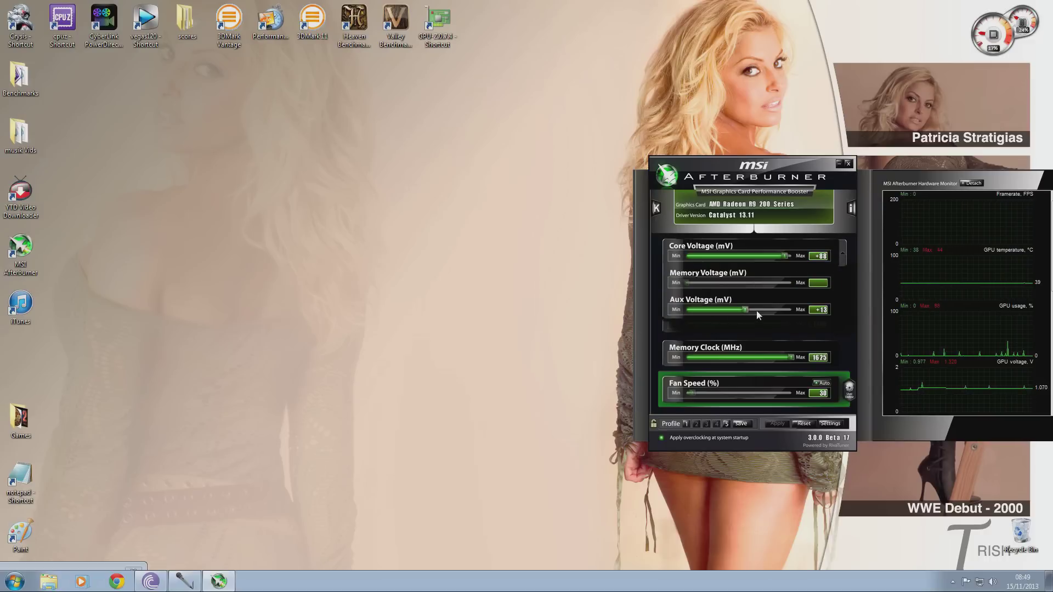
pyautogui.click(843, 253)
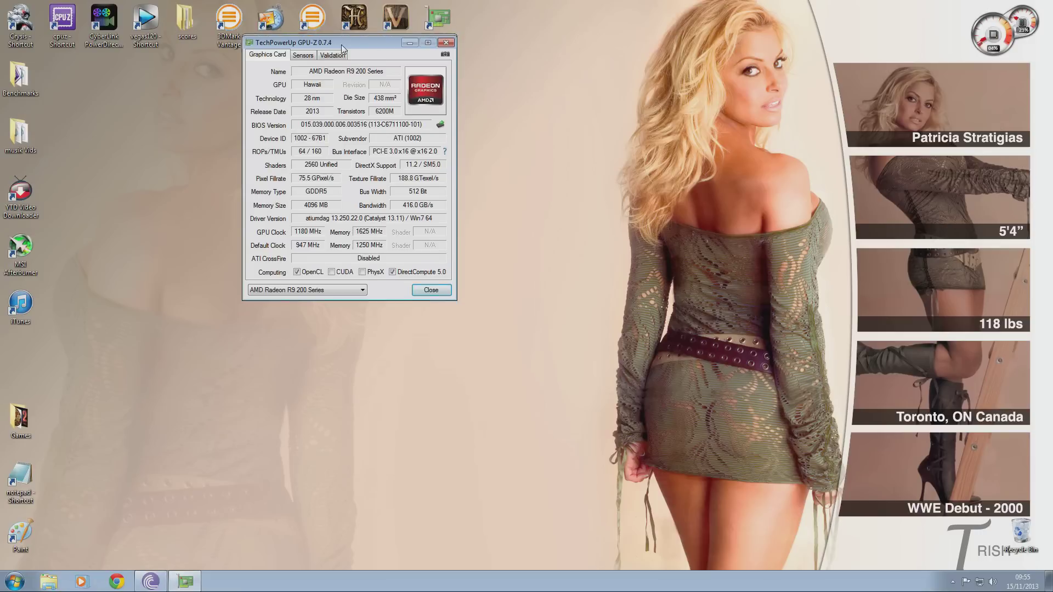
# Step: Restore Afterburner from the tray and place GPU-Z right beside it
pyautogui.moveTo(341, 39); pyautogui.dragTo(294, 106)
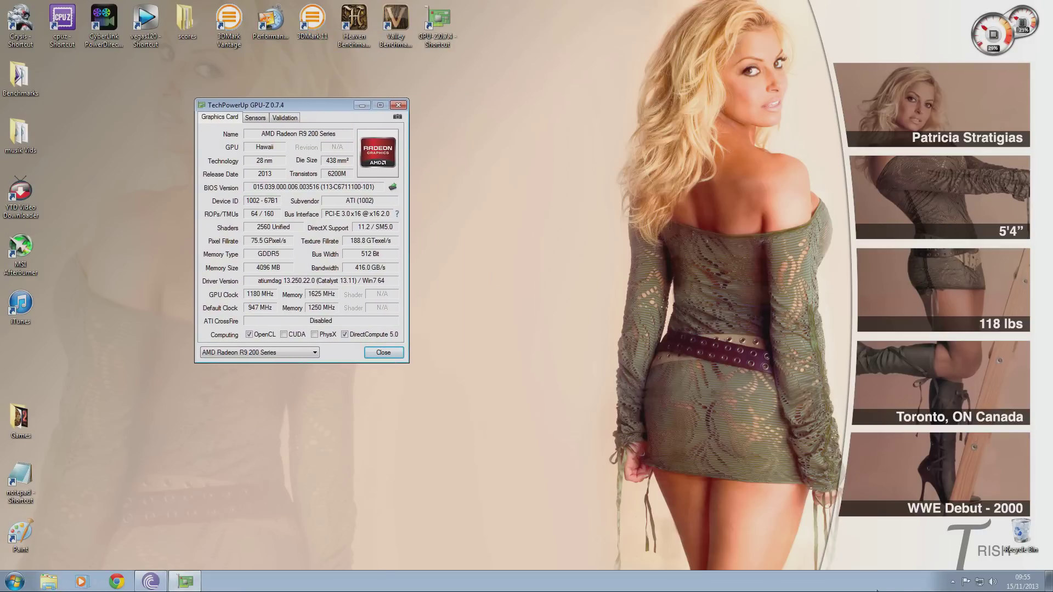
pyautogui.click(952, 582)
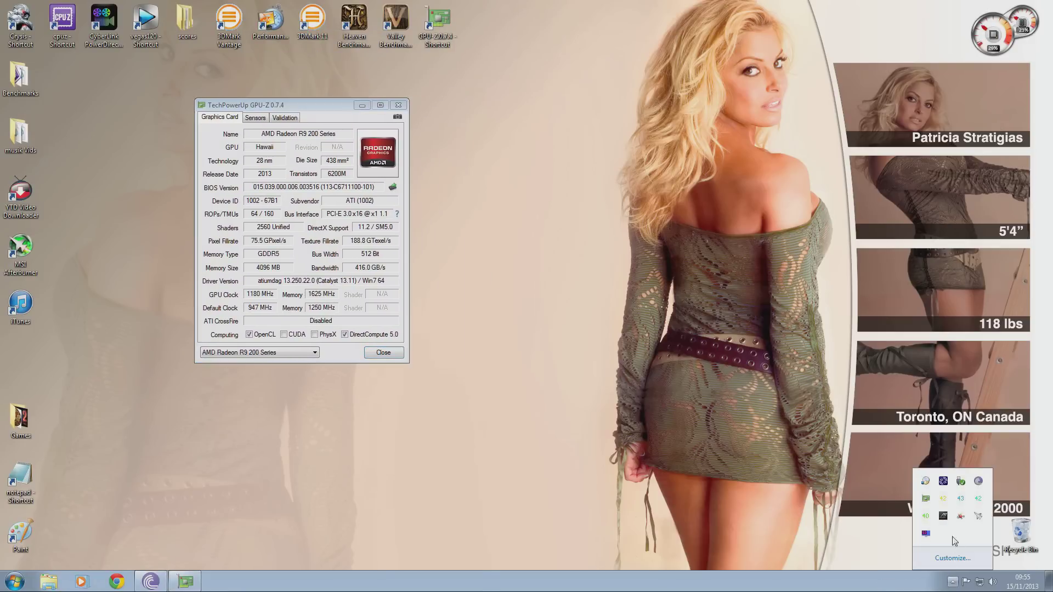
pyautogui.click(979, 518)
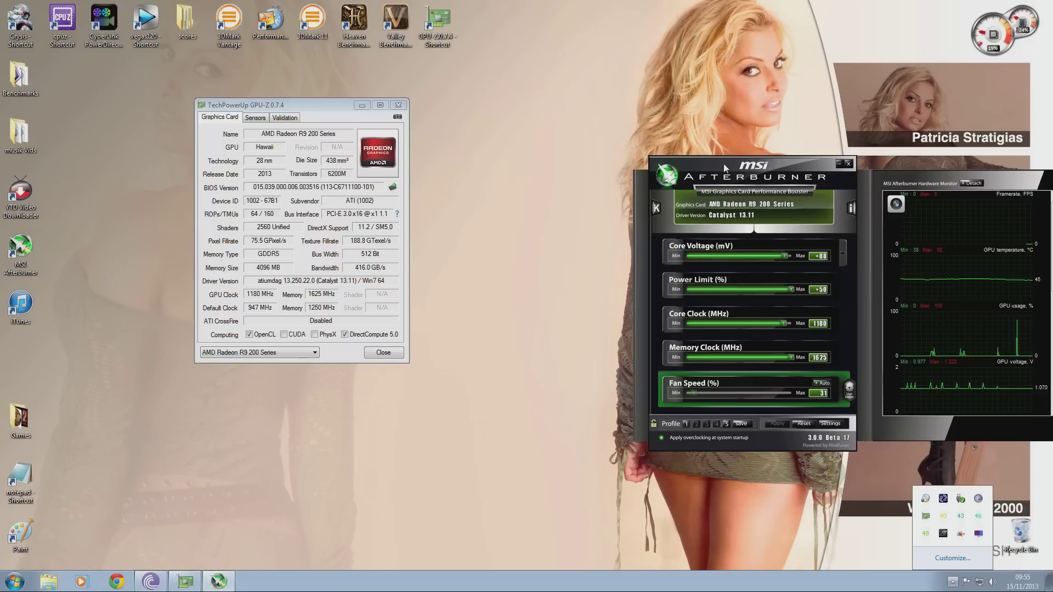
pyautogui.moveTo(723, 164); pyautogui.dragTo(677, 89)
pyautogui.moveTo(273, 103); pyautogui.dragTo(451, 99)
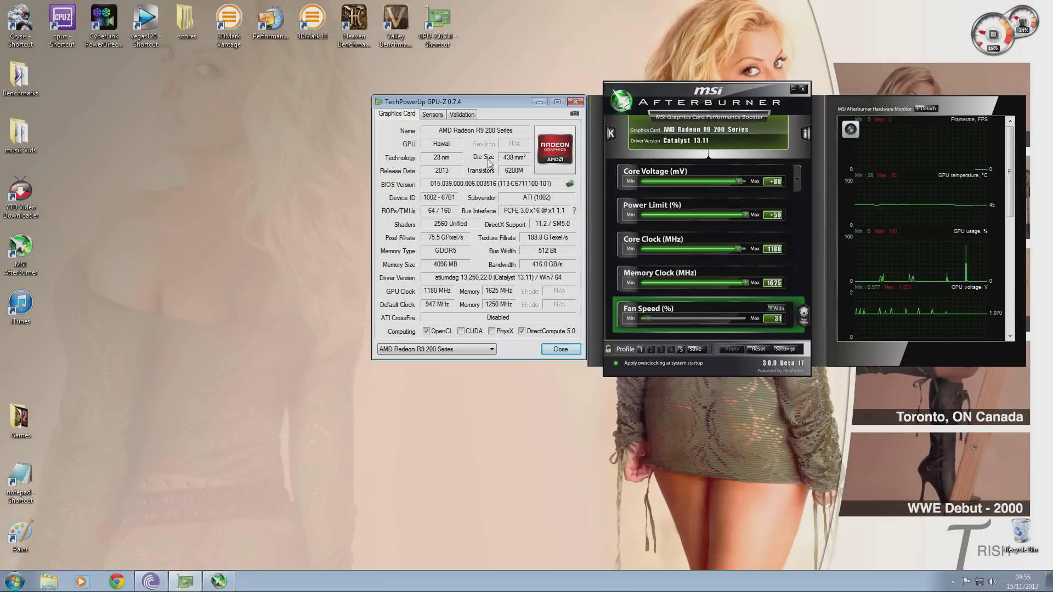
# Step: Read the card's ASIC quality (79.3%) from GPU-Z's window menu
pyautogui.rightClick(487, 102)
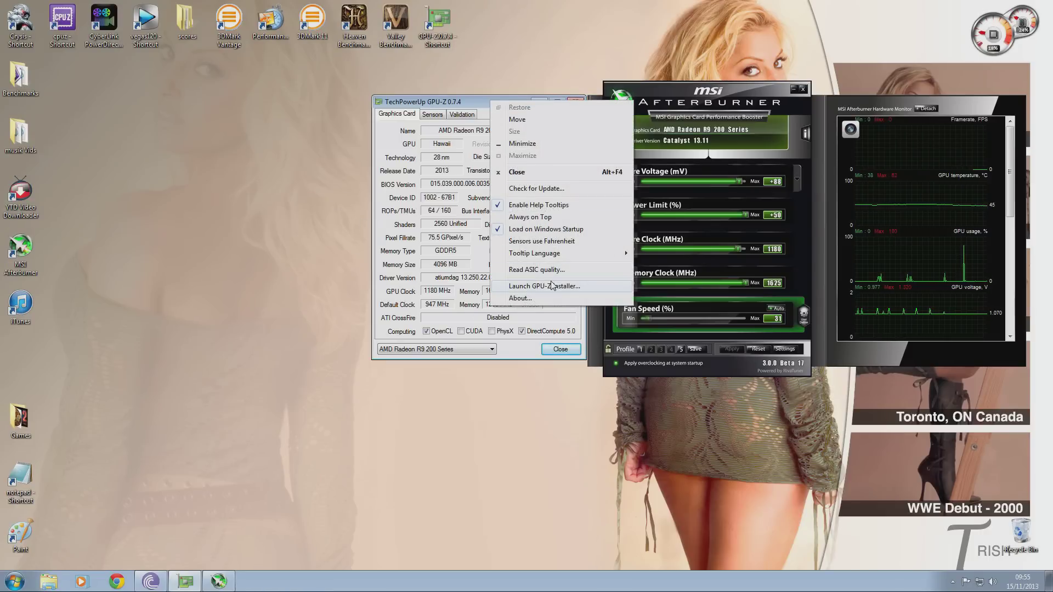
pyautogui.click(537, 269)
pyautogui.moveTo(467, 162); pyautogui.dragTo(708, 385)
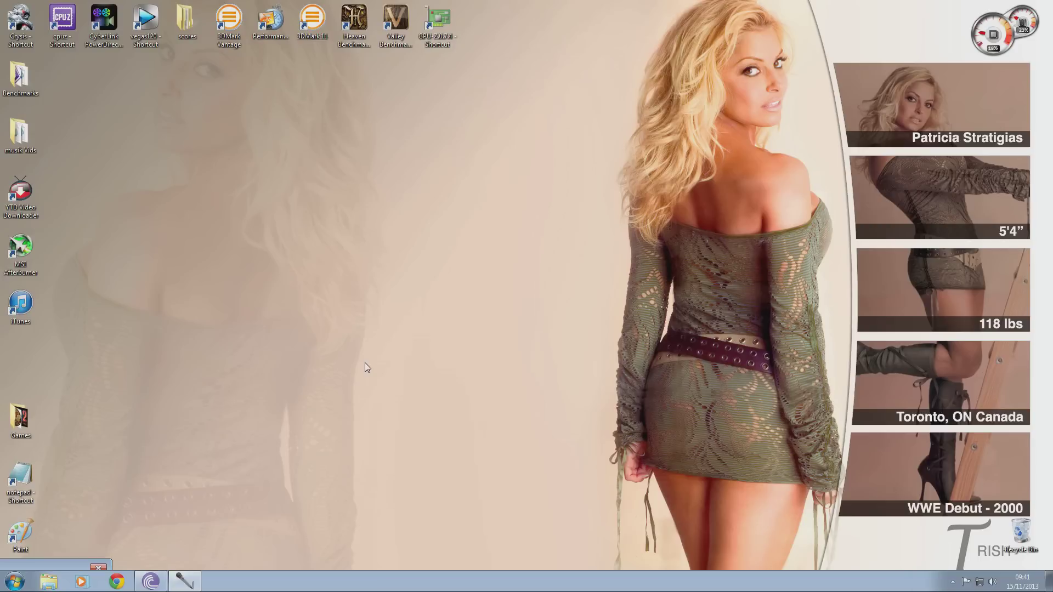
# Step: Open the '3D mark vantage p score' screenshot (P35260) from scores\stock
pyautogui.doubleClick(187, 22)
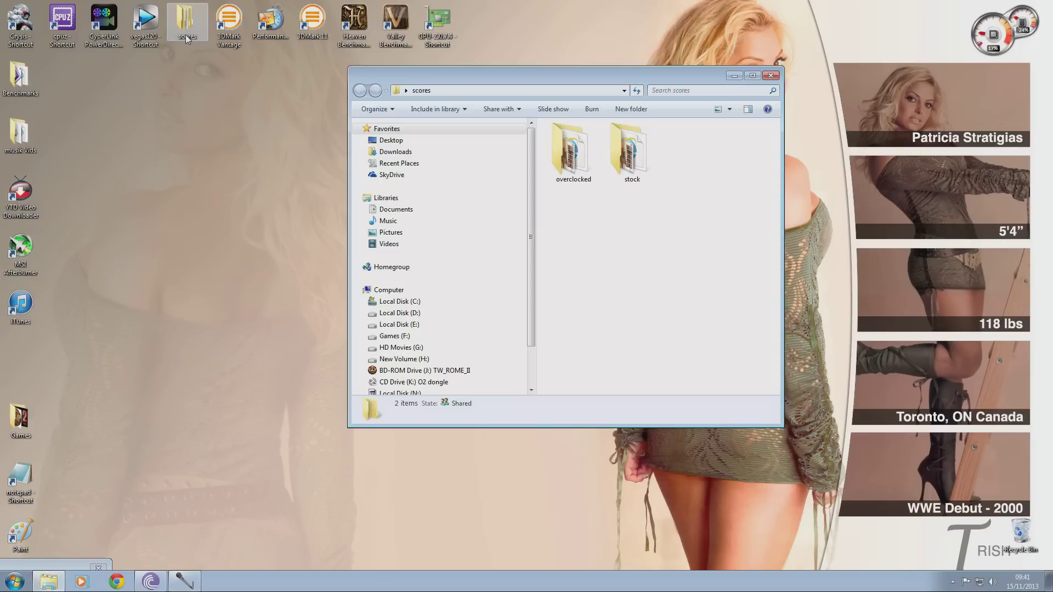
pyautogui.click(629, 164)
pyautogui.doubleClick(629, 164)
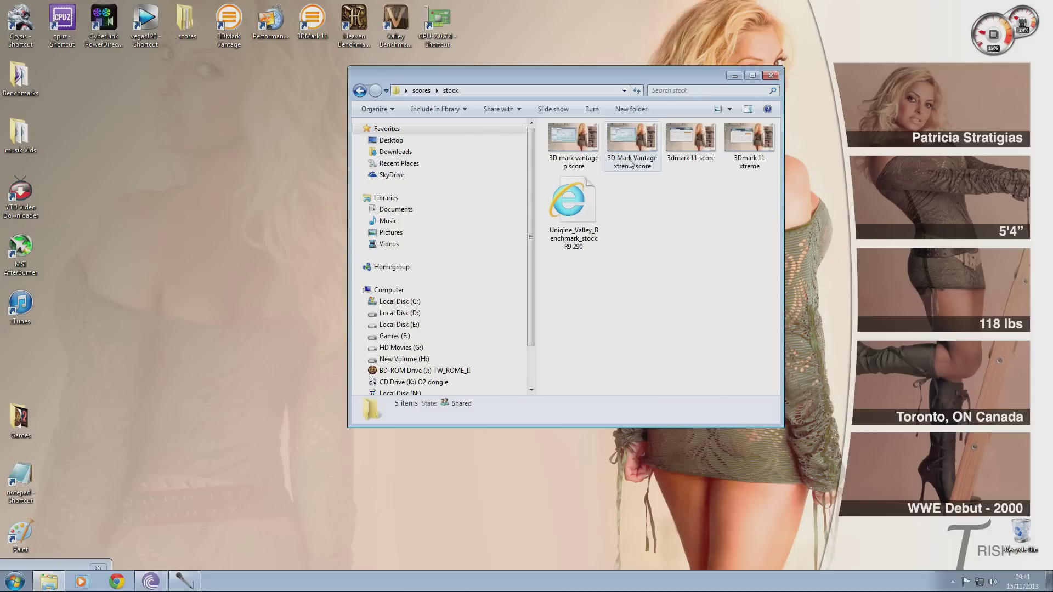
pyautogui.doubleClick(574, 142)
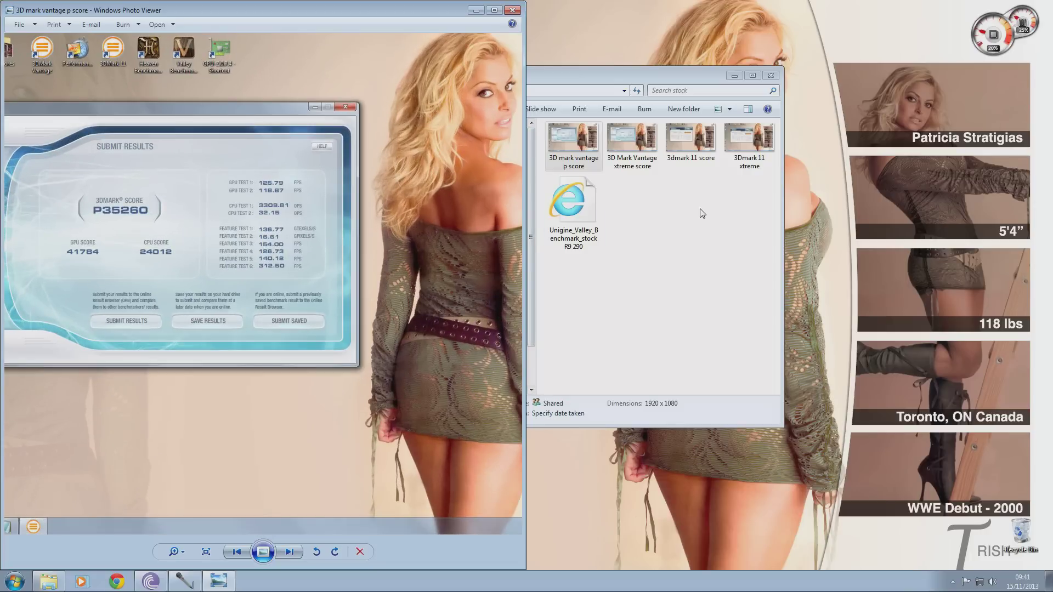
# Step: Open the overclocked 3D Mark Vantage p score (P38751), snapped to the right half and zoomed
pyautogui.click(701, 214)
pyautogui.click(360, 90)
pyautogui.doubleClick(571, 143)
pyautogui.doubleClick(707, 143)
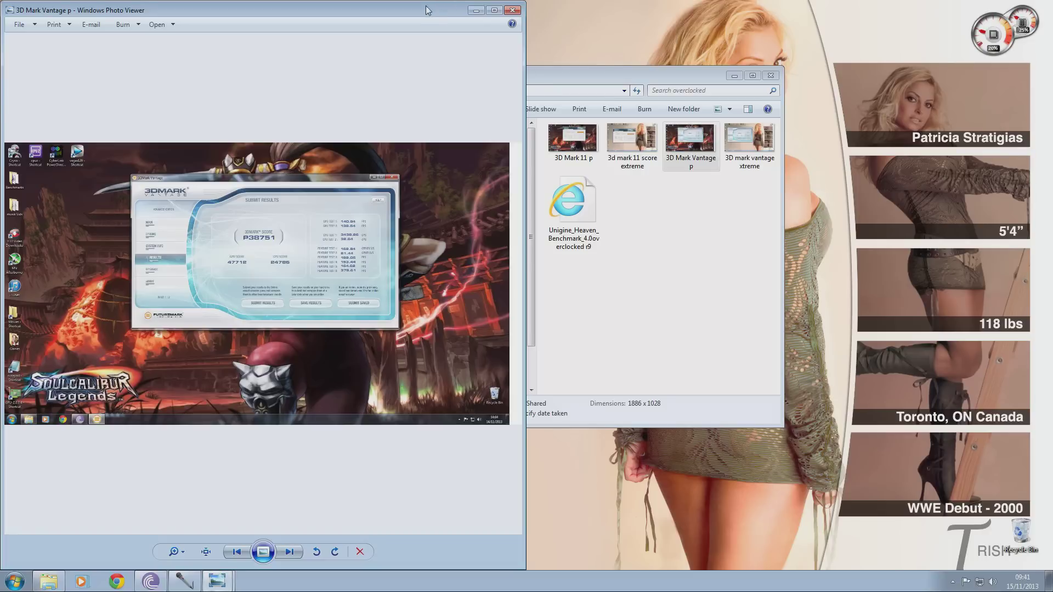
pyautogui.press('super+Right')
pyautogui.scroll(5, 700, 204)
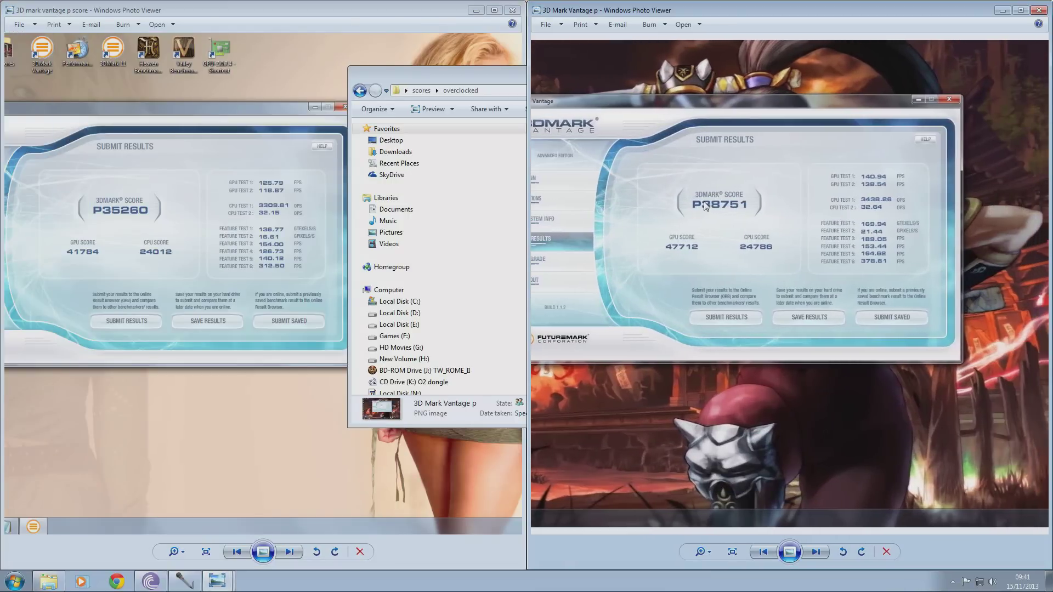
pyautogui.scroll(1, 700, 204)
# Step: Zoom into the stock Vantage screenshot's P35260 results
pyautogui.click(186, 205)
pyautogui.scroll(3, 186, 205)
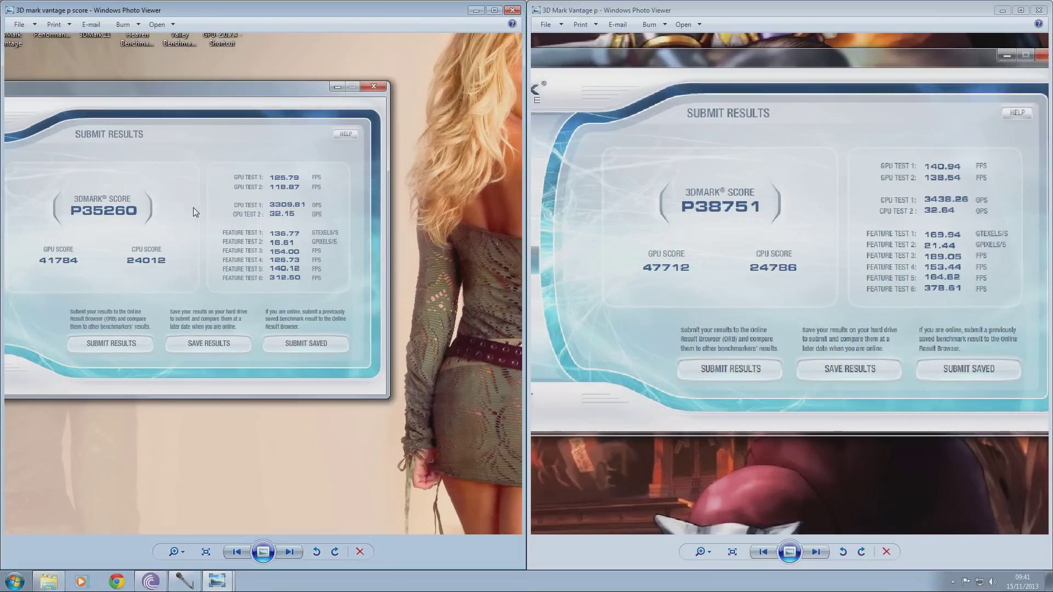
pyautogui.scroll(3, 281, 212)
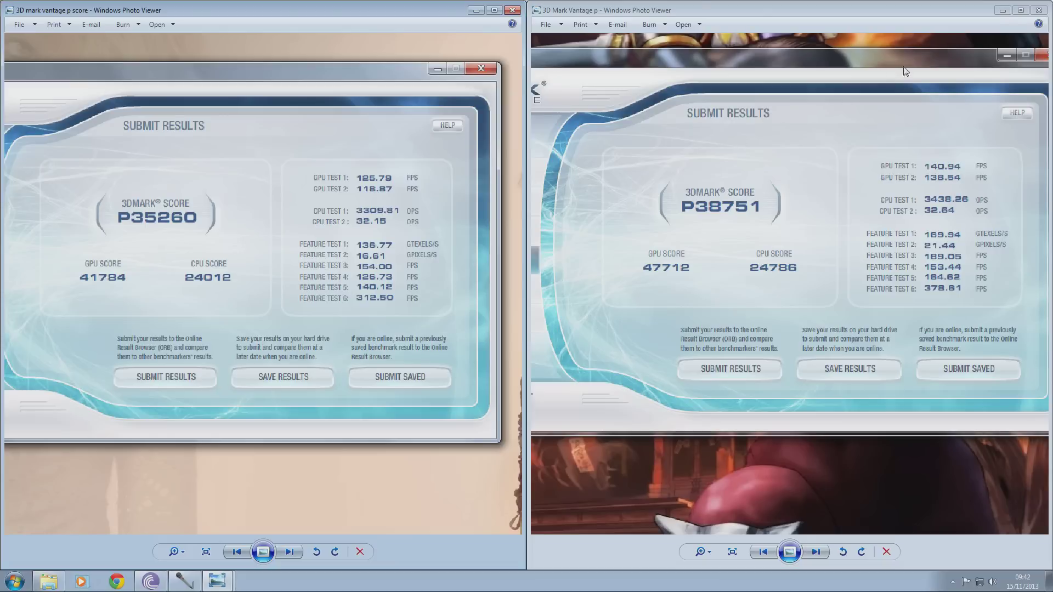
# Step: Replace the Vantage screenshots with the stock '3dmark 11 score' screenshot (P11977)
pyautogui.click(1039, 10)
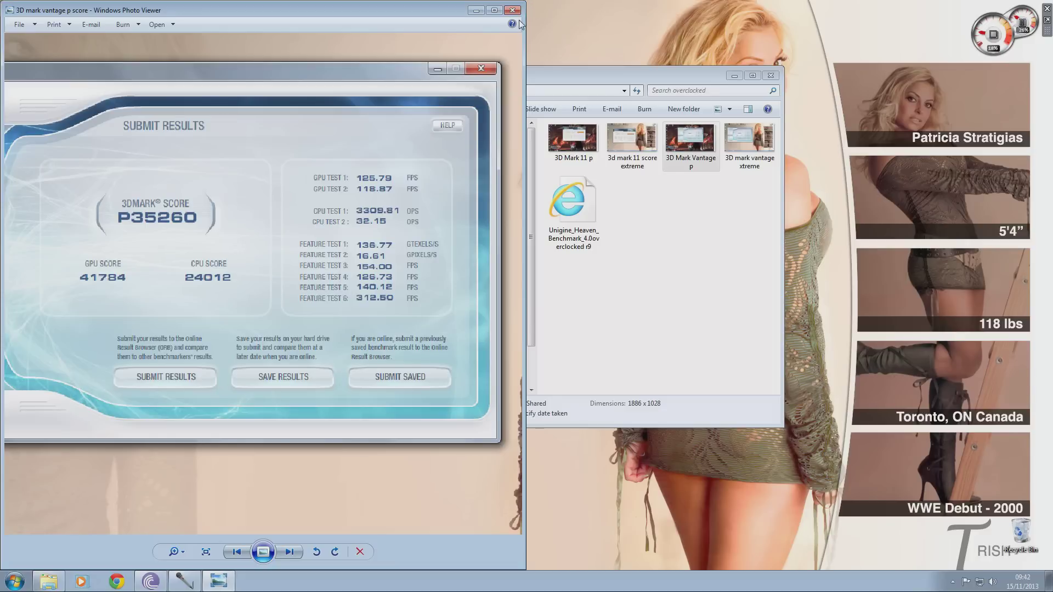
pyautogui.click(512, 10)
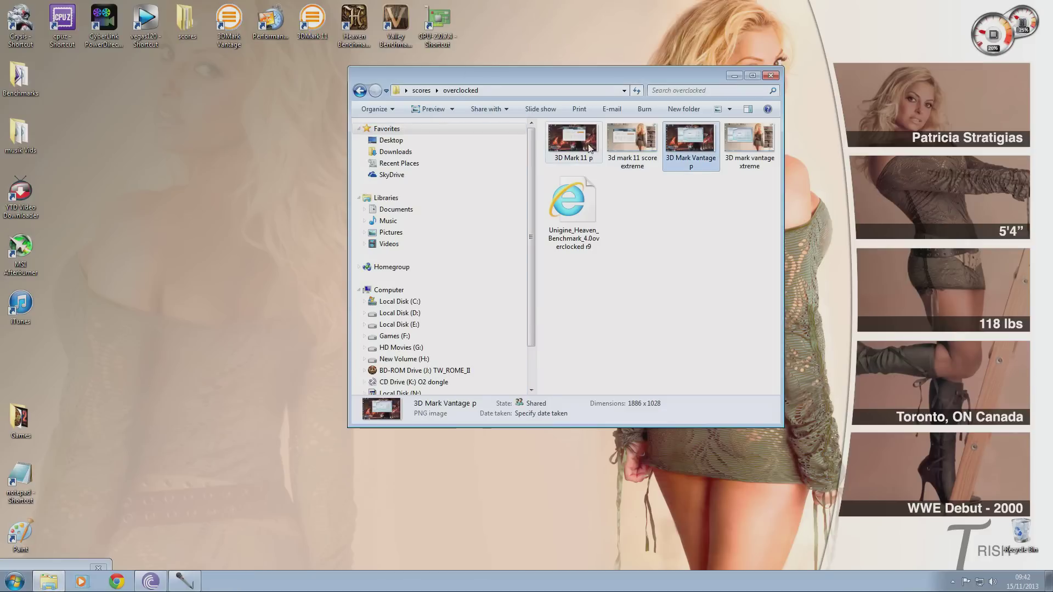
pyautogui.click(364, 94)
pyautogui.doubleClick(614, 147)
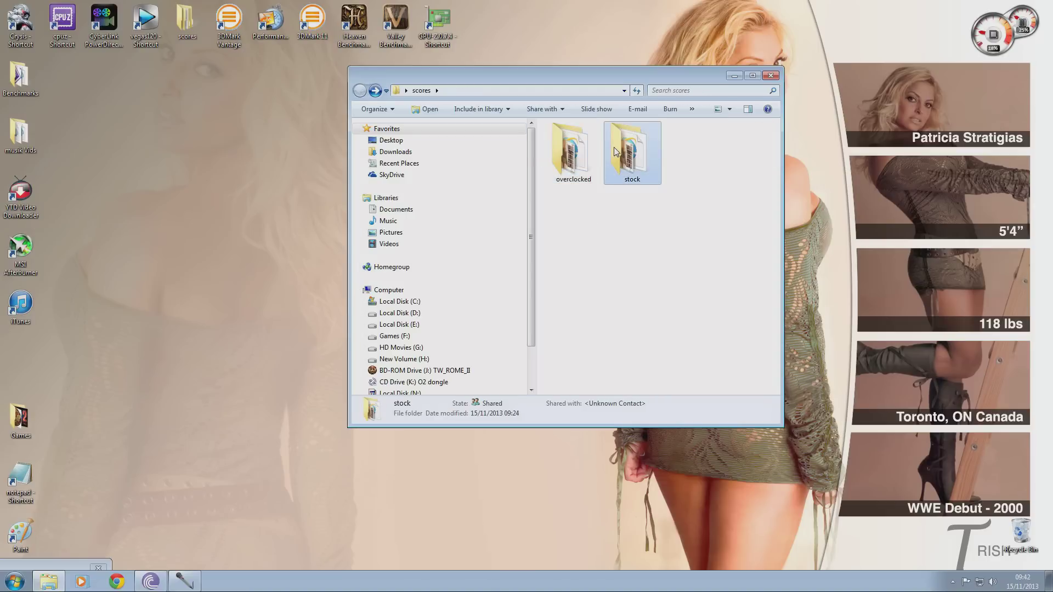
pyautogui.doubleClick(696, 141)
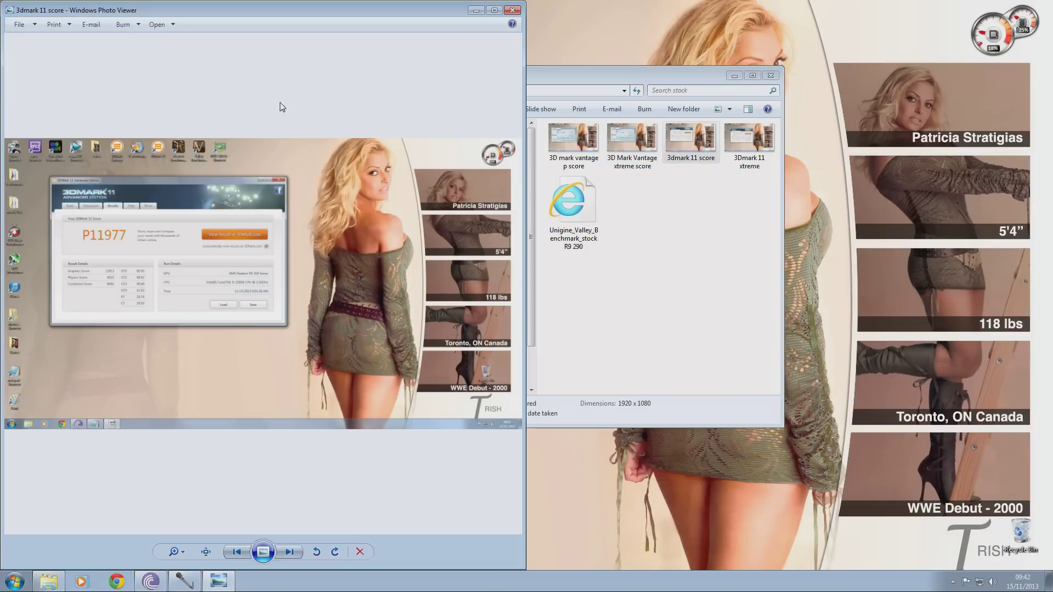
pyautogui.scroll(2, 203, 142)
# Step: Open the overclocked '3D Mark 11 p' screenshot (P13911) snapped to the right half
pyautogui.click(688, 181)
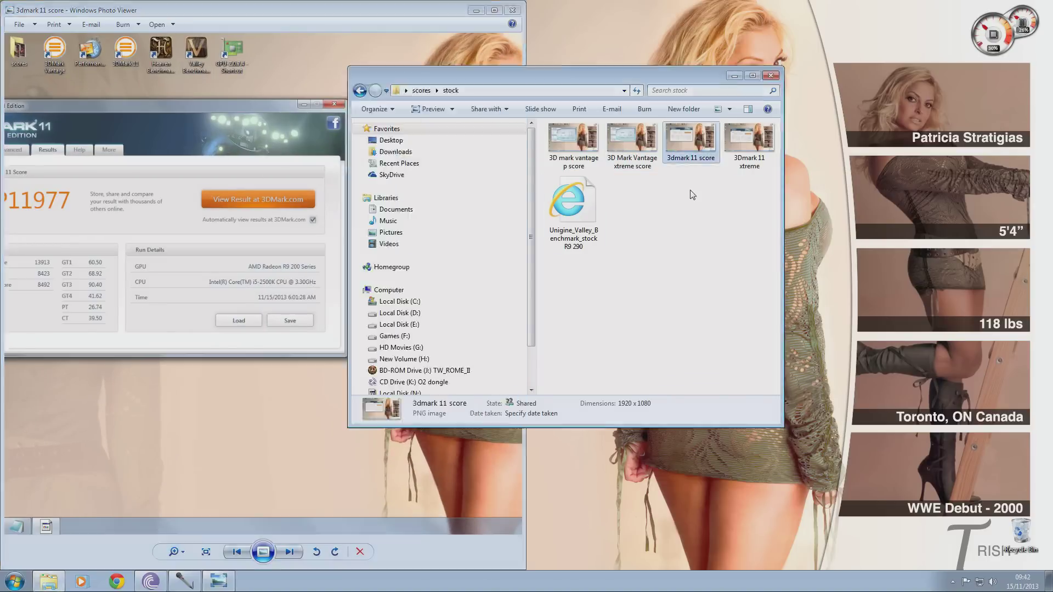
pyautogui.click(360, 91)
pyautogui.doubleClick(573, 151)
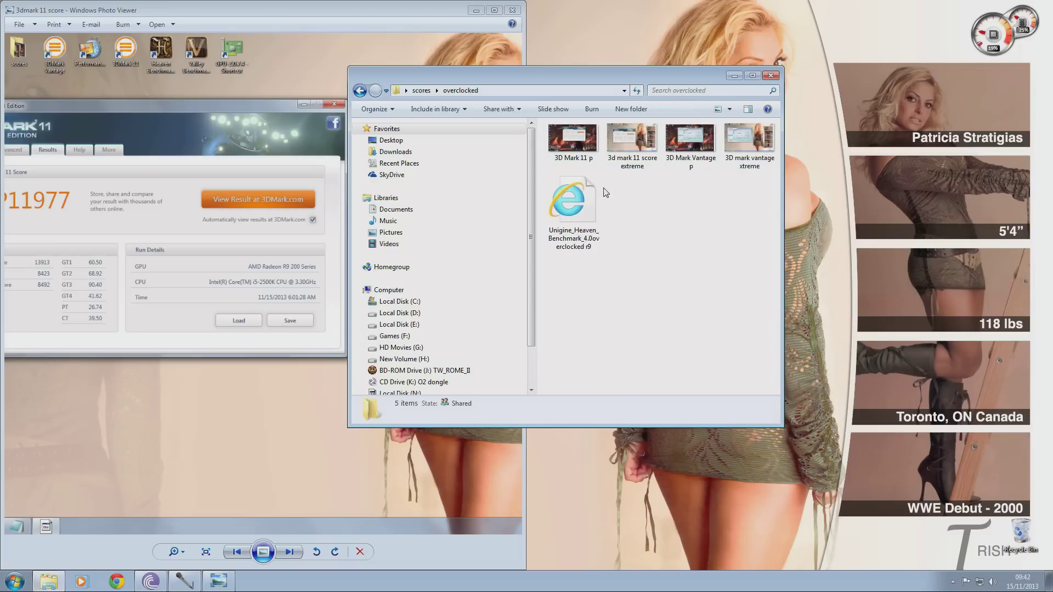
pyautogui.doubleClick(568, 142)
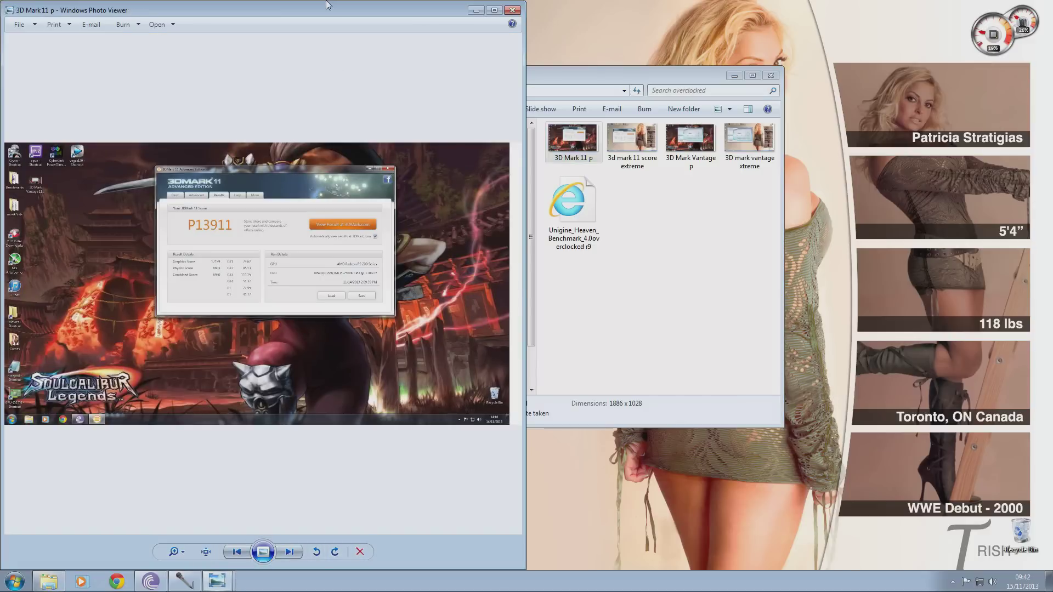
pyautogui.moveTo(327, 9); pyautogui.dragTo(1051, 109)
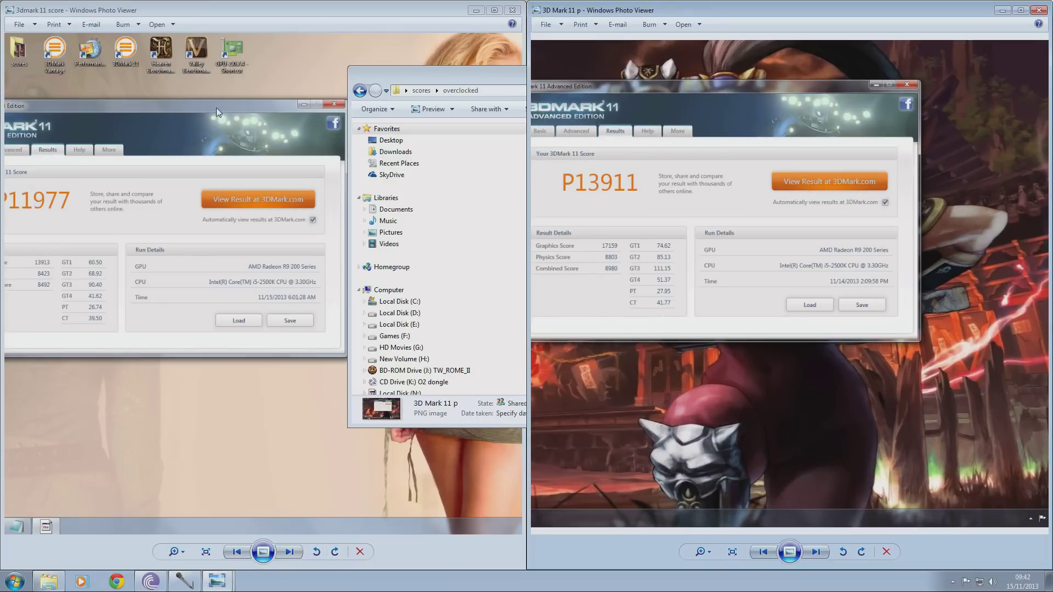
# Step: Zoom and pan both 3DMark 11 screenshots to center their results
pyautogui.click(200, 112)
pyautogui.scroll(3, 199, 119)
pyautogui.moveTo(282, 105); pyautogui.dragTo(302, 84)
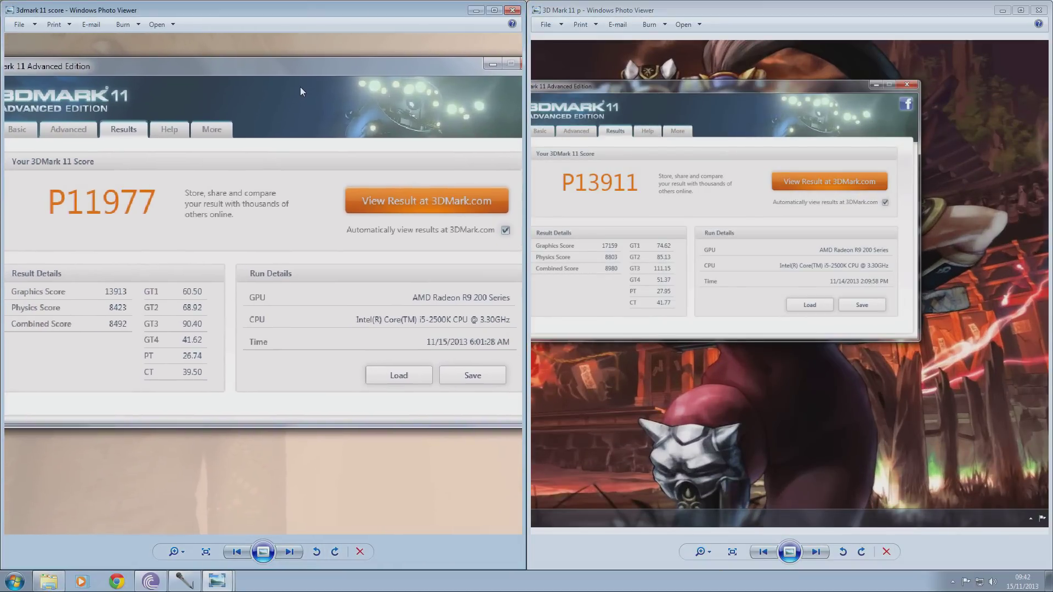
pyautogui.moveTo(699, 162); pyautogui.dragTo(738, 189)
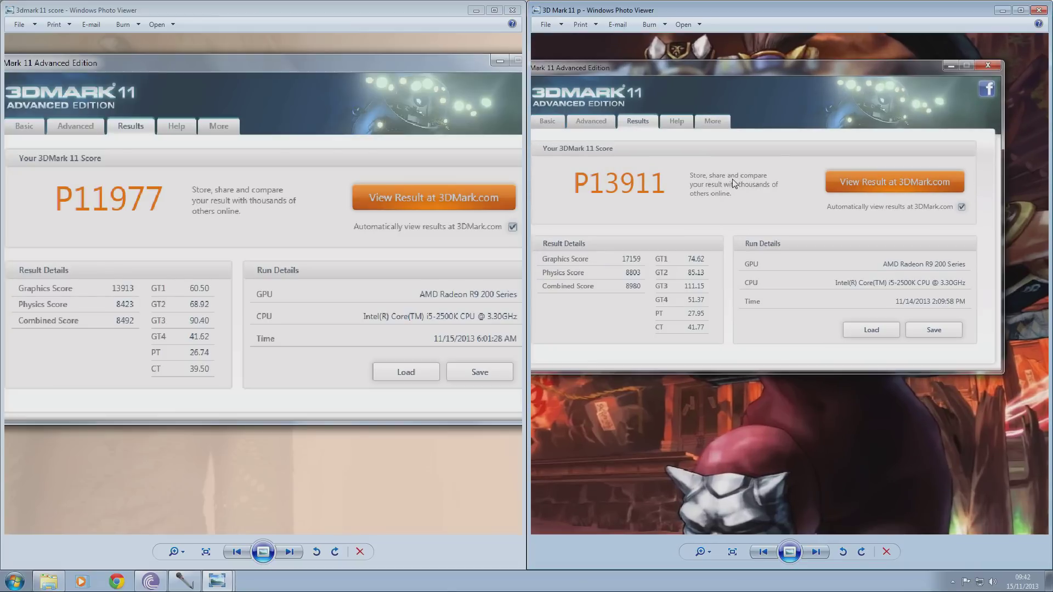
pyautogui.scroll(2, 735, 192)
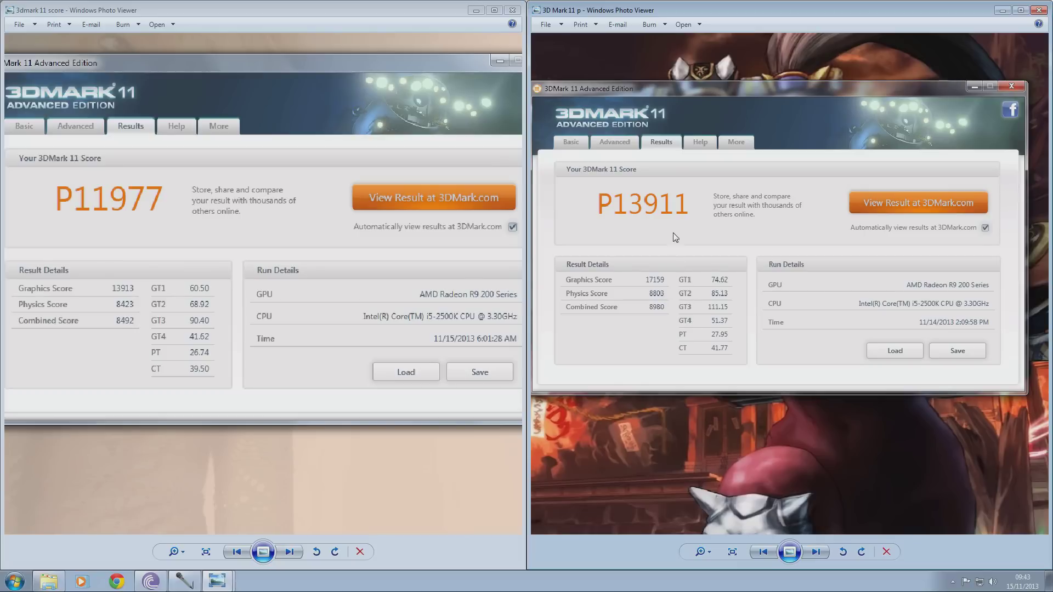
# Step: Close the 3DMark 11 viewers and open the stock Unigine Valley results page on the left half
pyautogui.click(1039, 10)
pyautogui.click(512, 10)
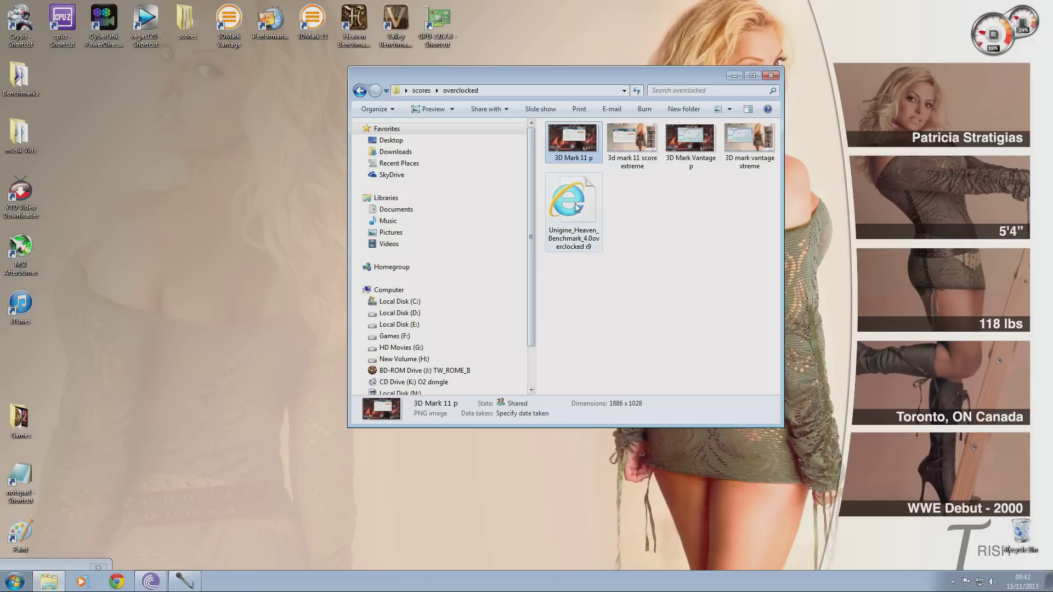
pyautogui.click(360, 92)
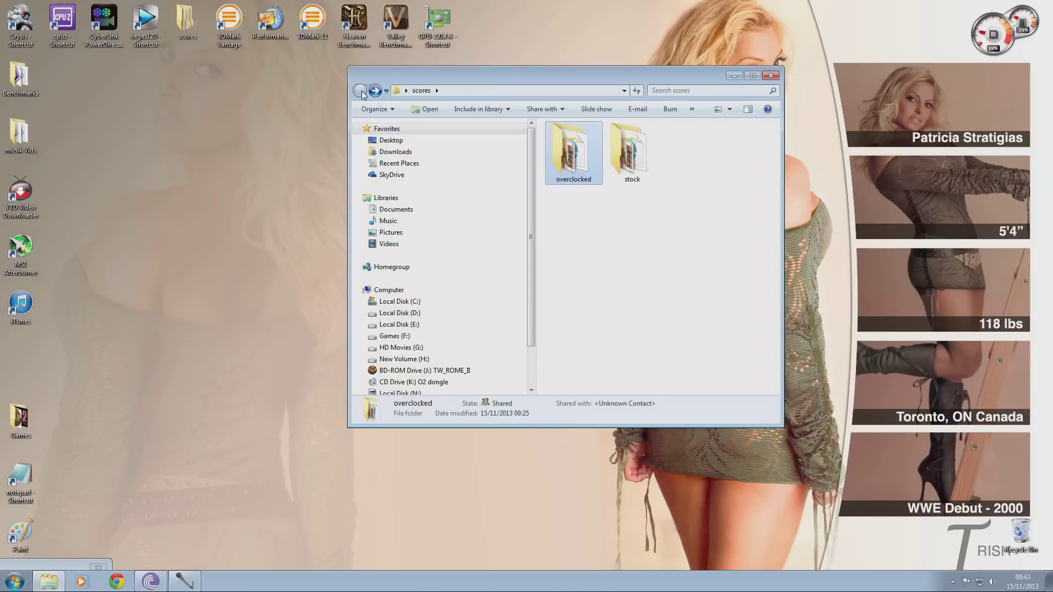
pyautogui.doubleClick(637, 154)
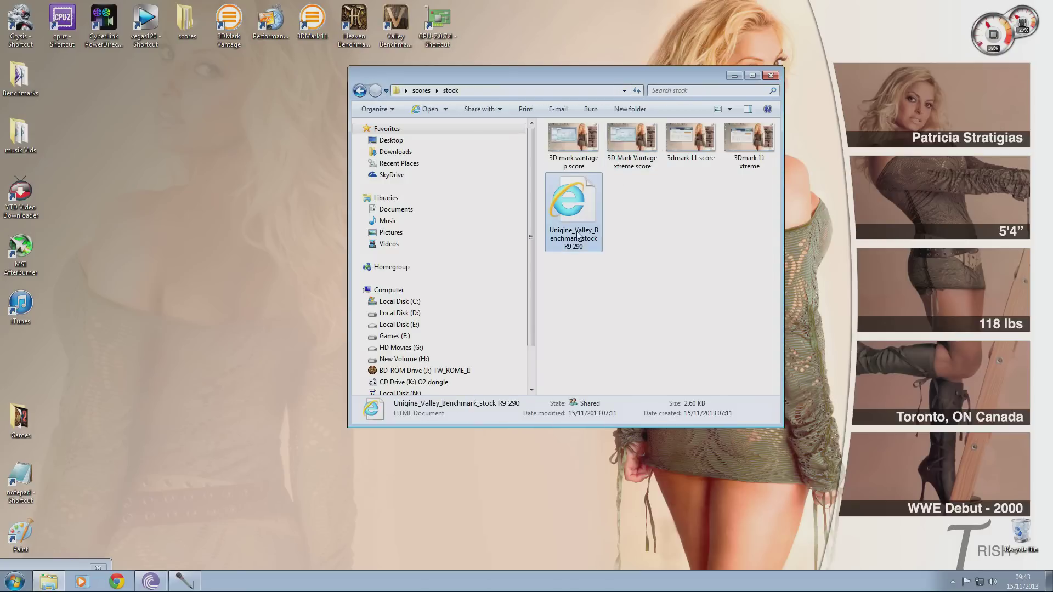
pyautogui.doubleClick(589, 217)
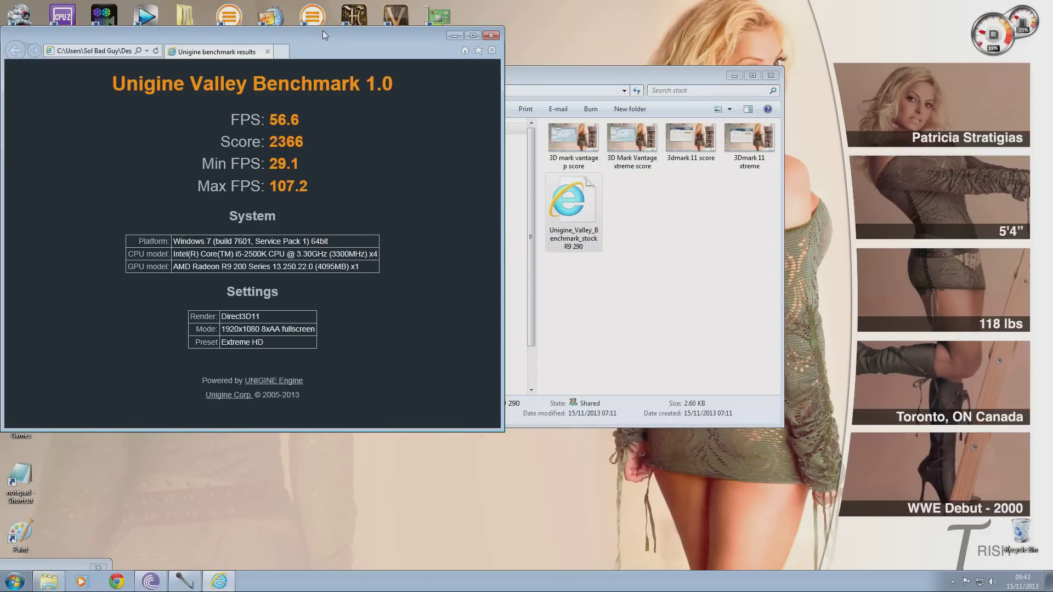
pyautogui.moveTo(318, 32); pyautogui.dragTo(1, 33)
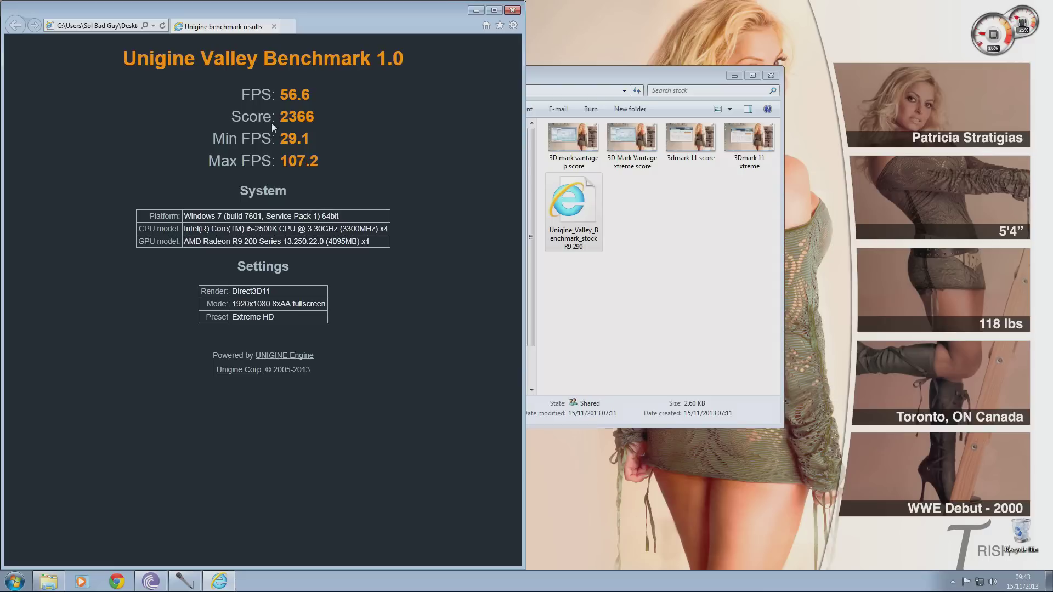
# Step: Open the overclocked Unigine results file from scores\overclocked
pyautogui.click(655, 180)
pyautogui.click(360, 91)
pyautogui.doubleClick(573, 151)
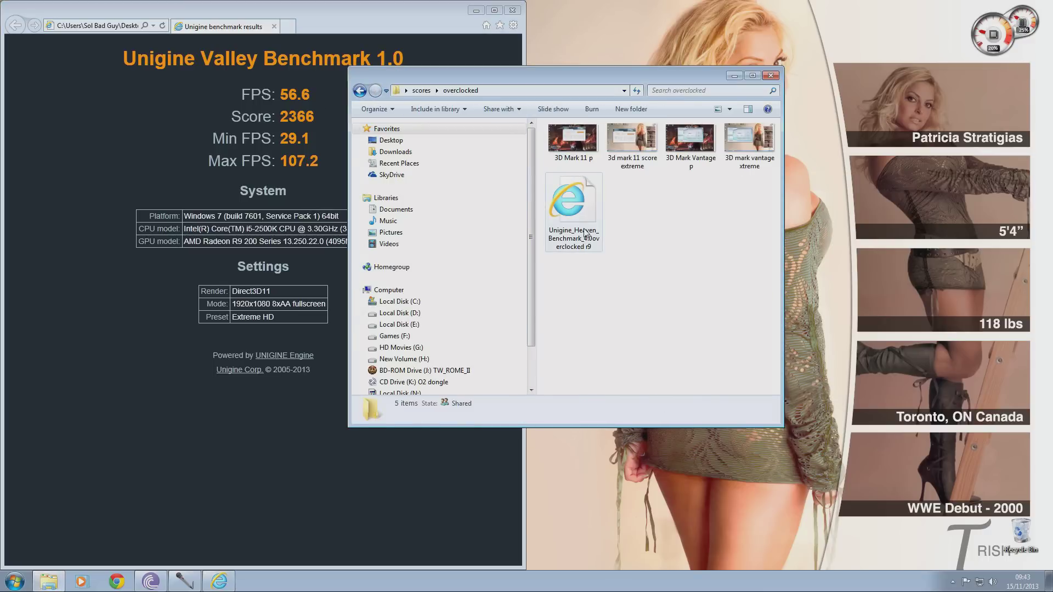
pyautogui.doubleClick(550, 181)
# Step: Snap the overclocked results right and split the stock Valley results into a left-half window
pyautogui.moveTo(406, 5); pyautogui.dragTo(1050, 6)
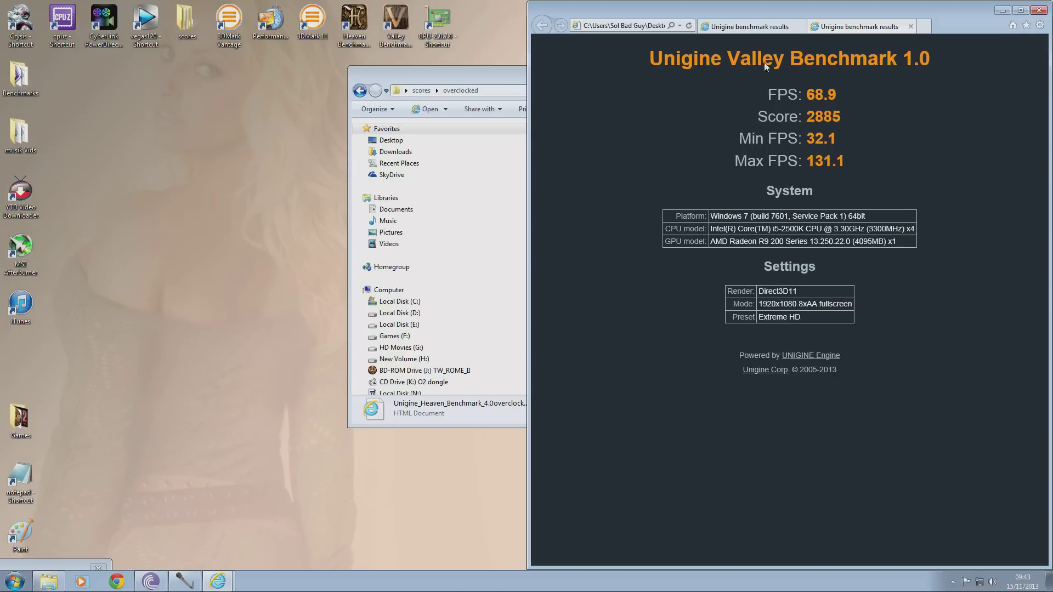
pyautogui.moveTo(770, 25); pyautogui.dragTo(1, 66)
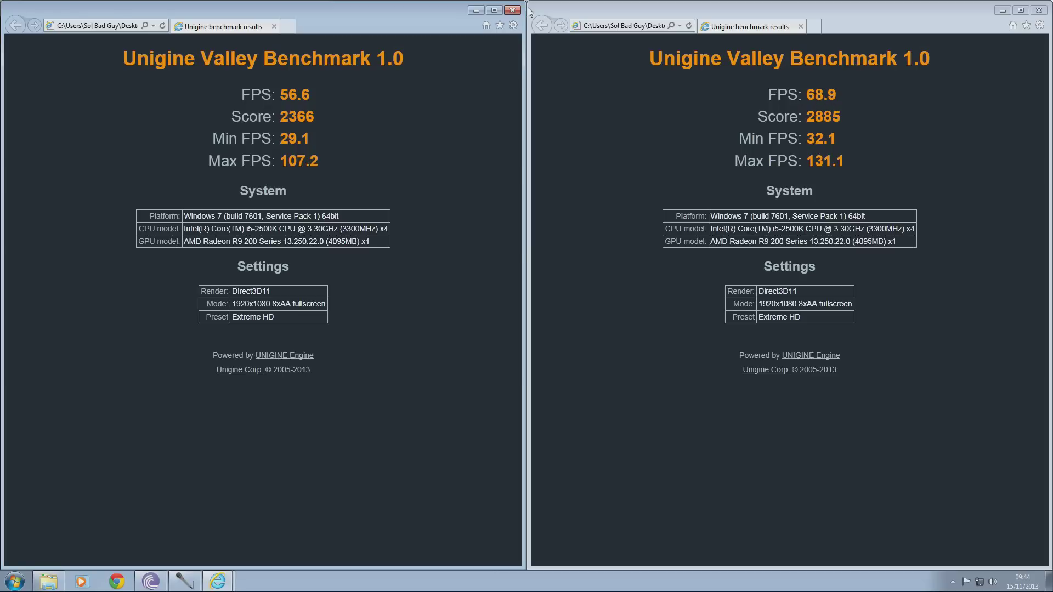
# Step: Close the stock and overclocked Valley results windows
pyautogui.click(510, 11)
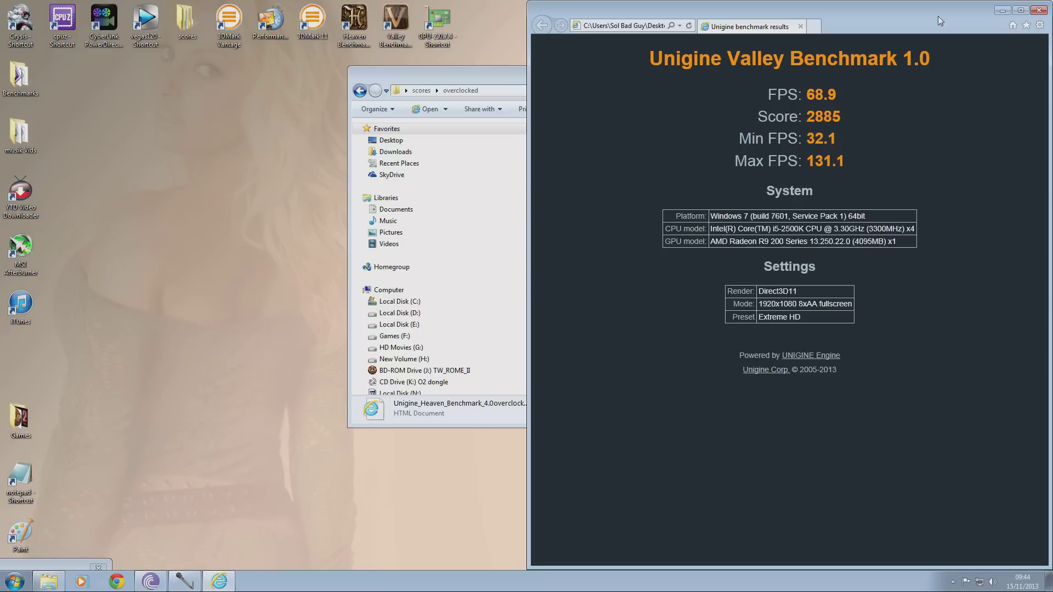
pyautogui.click(1038, 10)
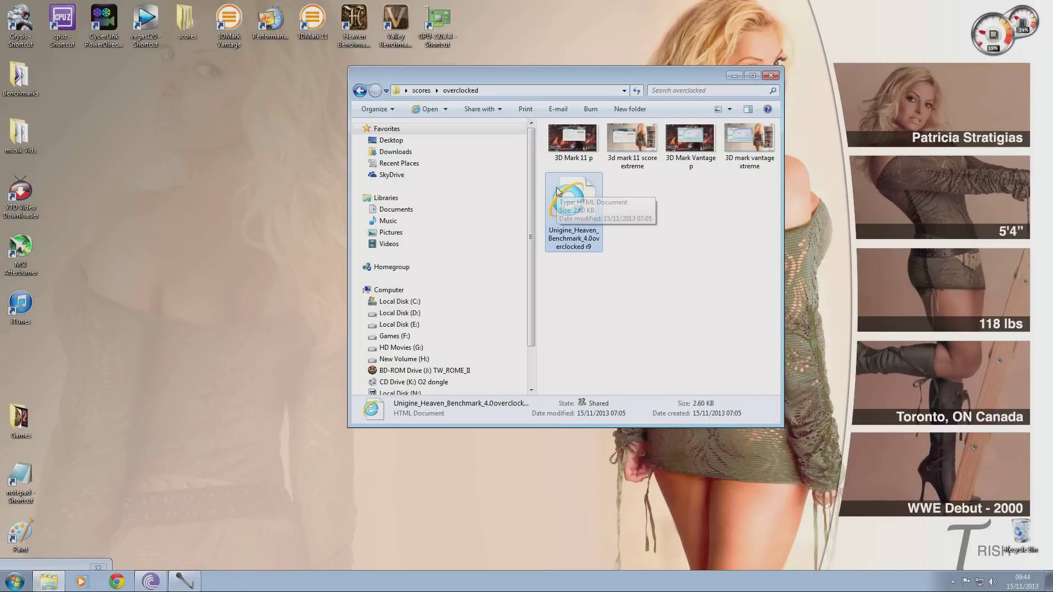